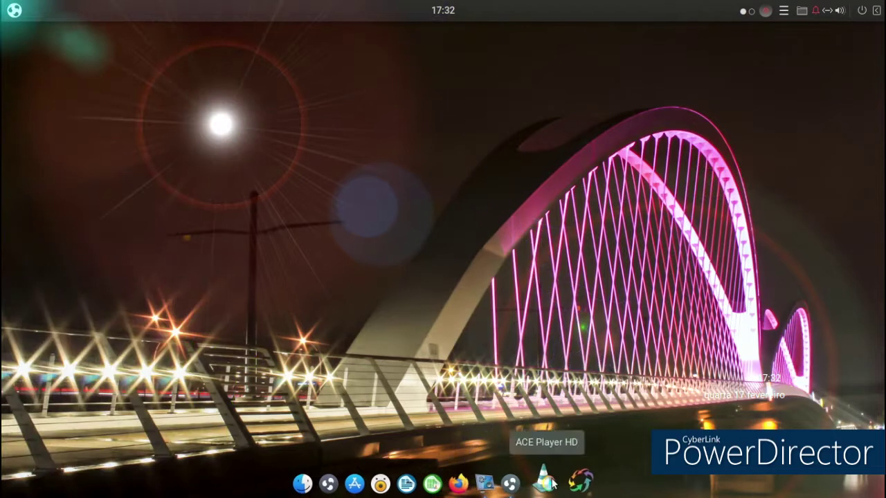
Launch Ace Player HD and bring its window to the front, looking through the installed applications while it loads.
click(547, 477)
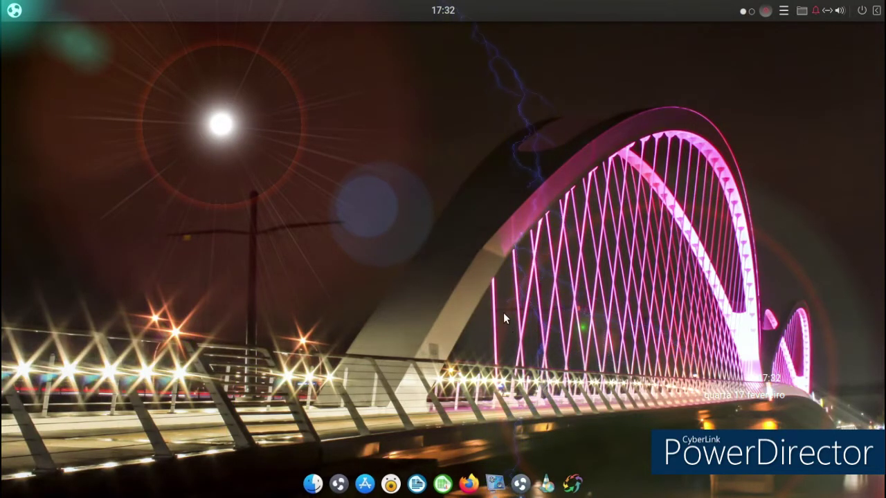
click(14, 10)
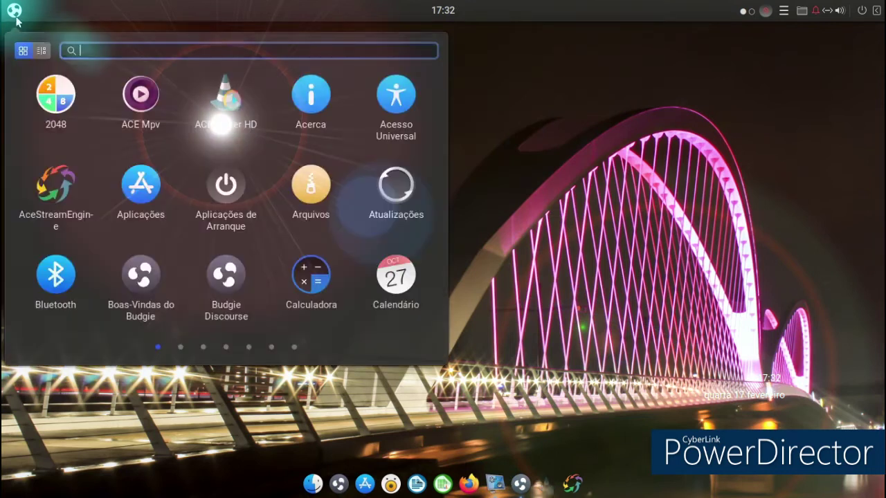
scroll(33, 147, down, 1)
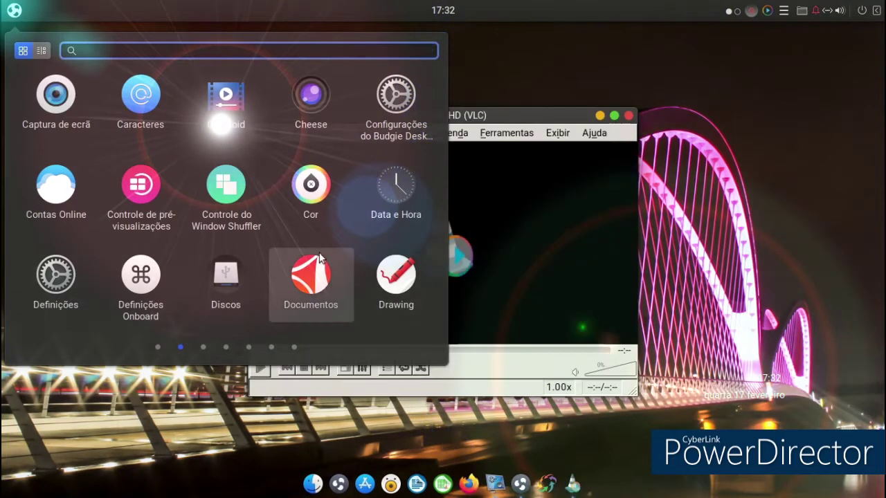
click(481, 116)
Play the Vídeos folder in Ace Player HD, restore the player from maximized size and move its window slightly down.
click(258, 134)
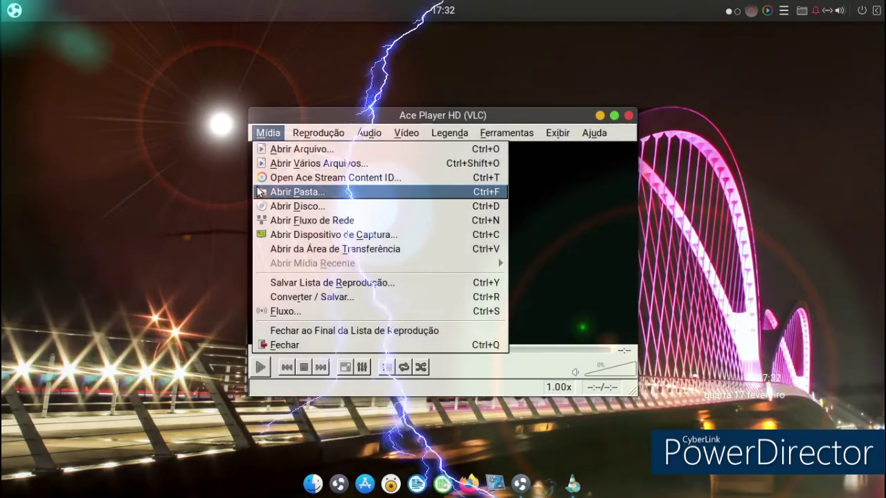
click(260, 192)
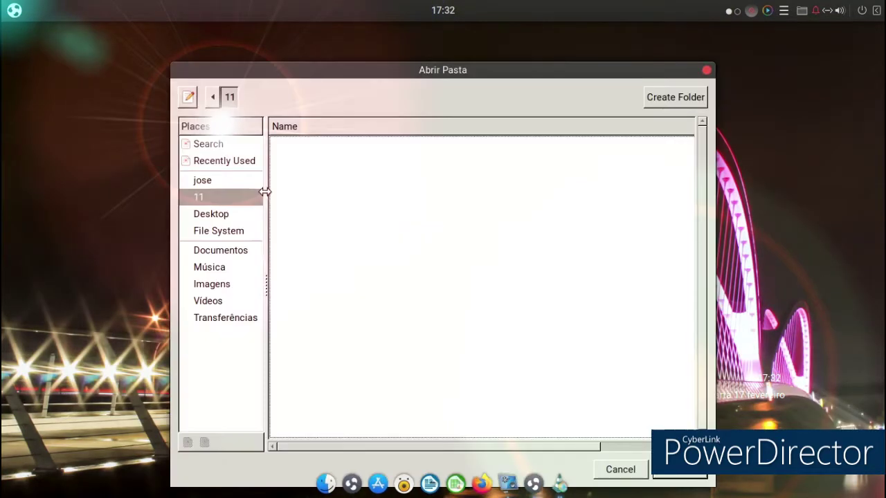
click(205, 302)
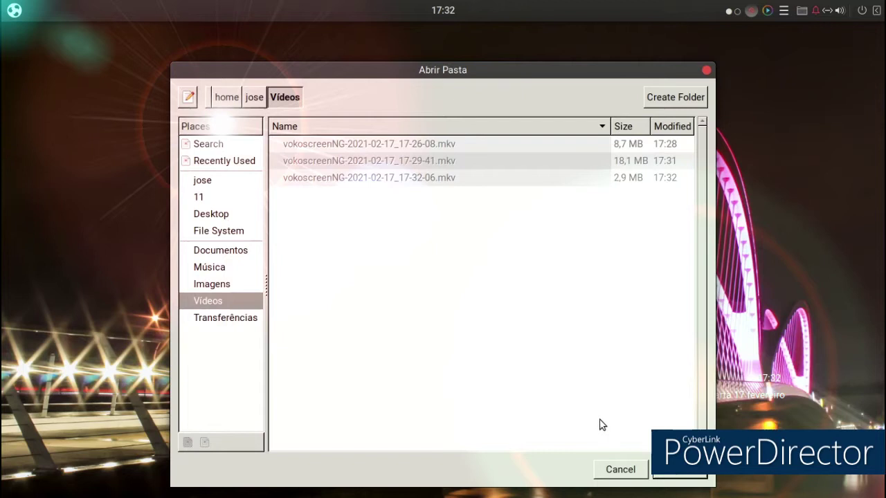
click(679, 469)
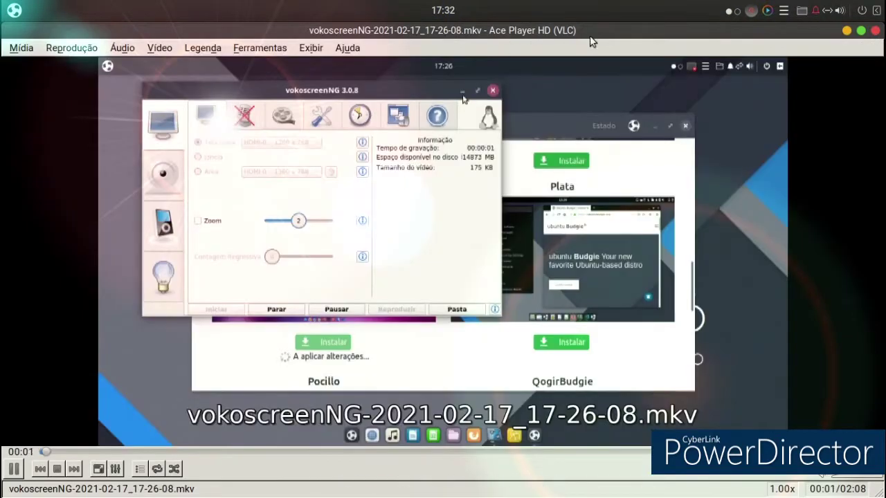
click(860, 31)
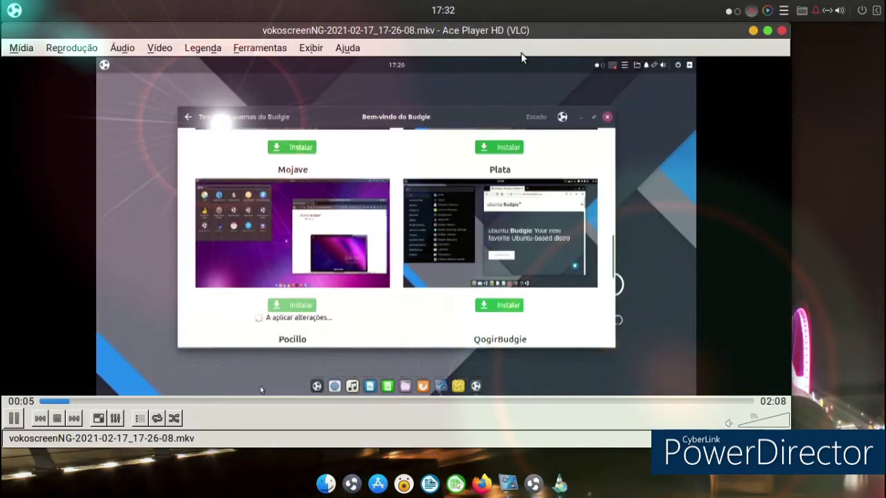
drag(508, 30, 512, 50)
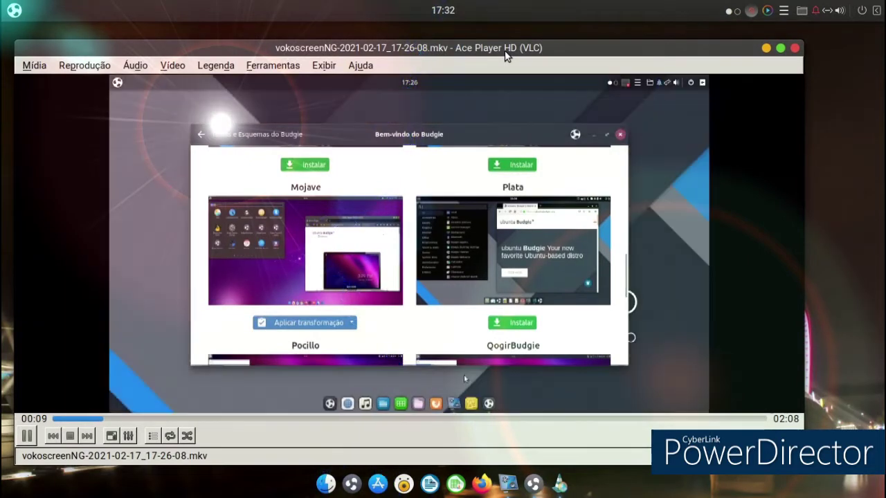
Look through the player's Reprodução and Áudio options while the video plays.
click(262, 65)
mouse_move(107, 64)
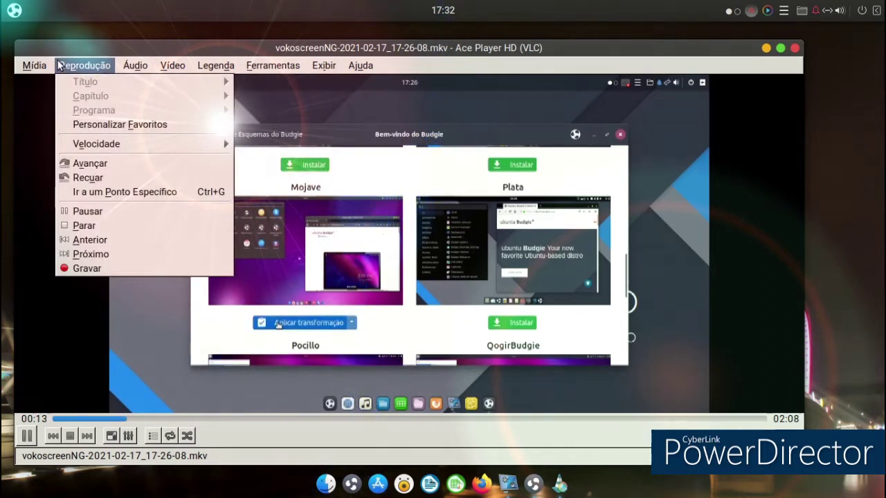
click(34, 65)
click(132, 65)
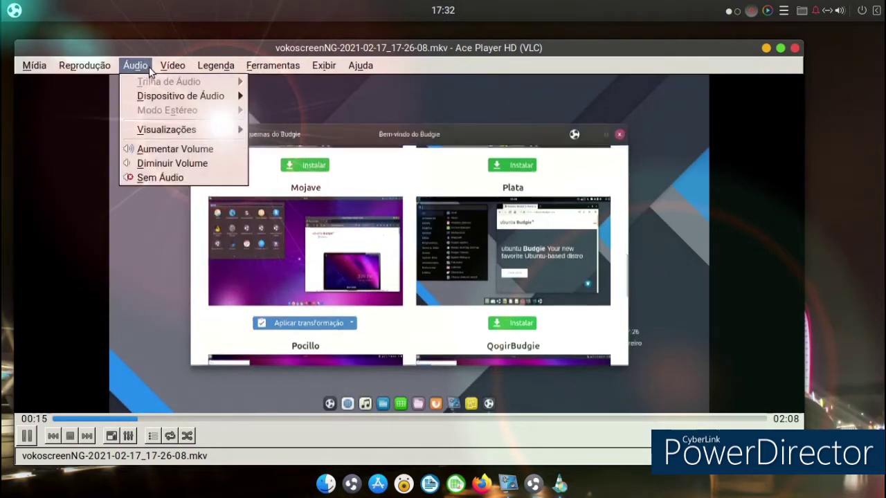
View the playing video in full screen and back in its window, and close Ace Player HD.
mouse_move(173, 65)
click(169, 99)
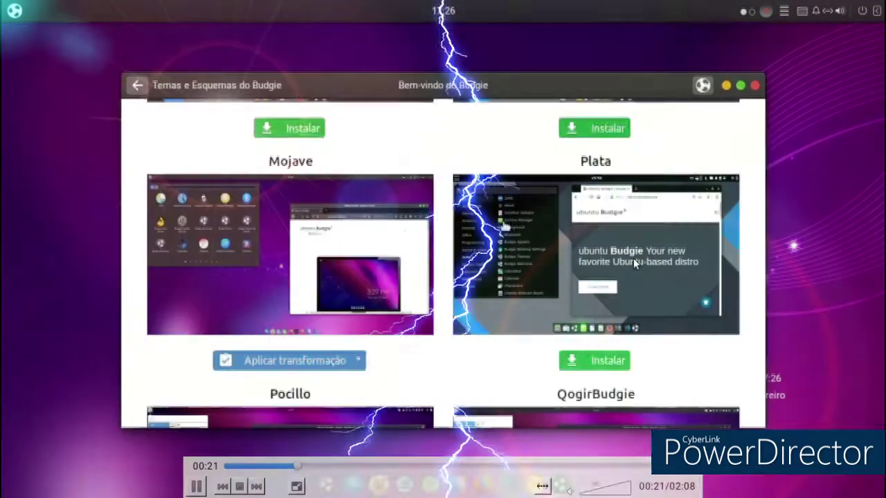
double_click(633, 258)
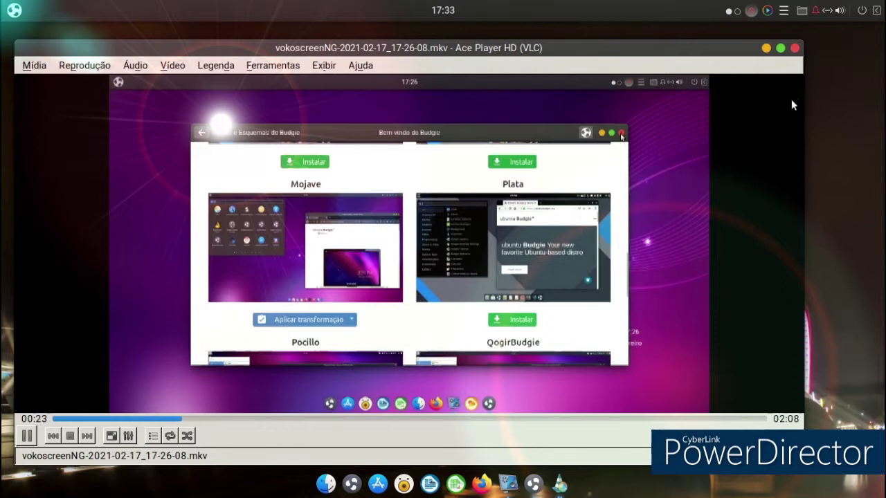
click(794, 49)
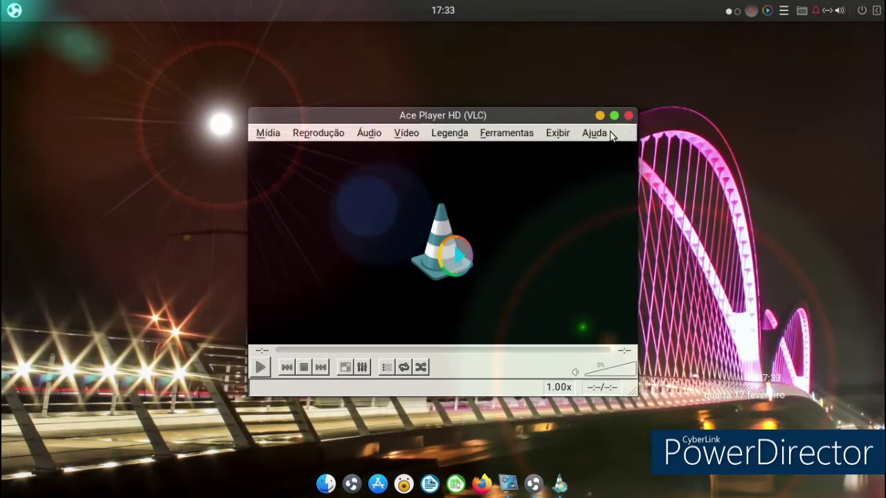
click(628, 115)
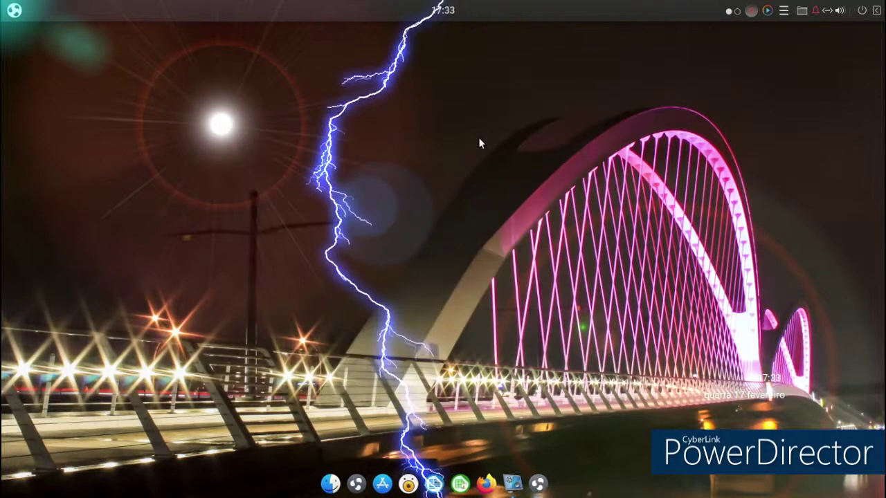
Open the system settings (Definições) and review the hardware and operating system details under Acerca.
click(15, 12)
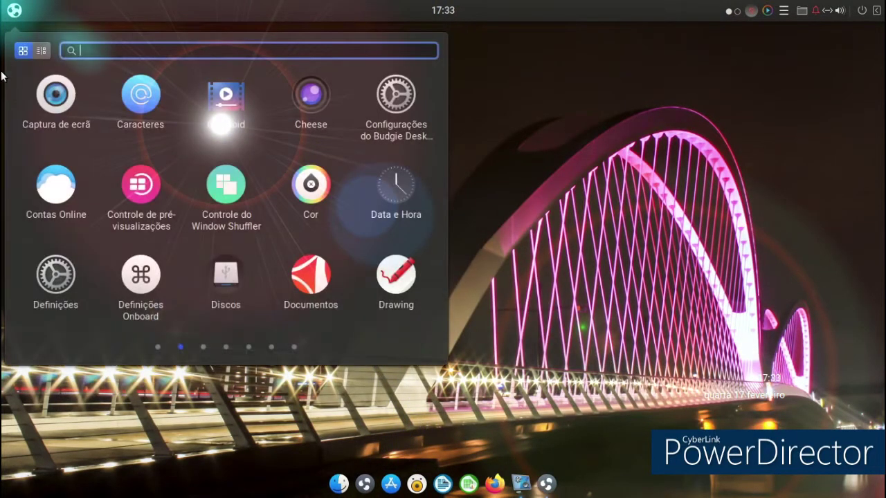
click(66, 268)
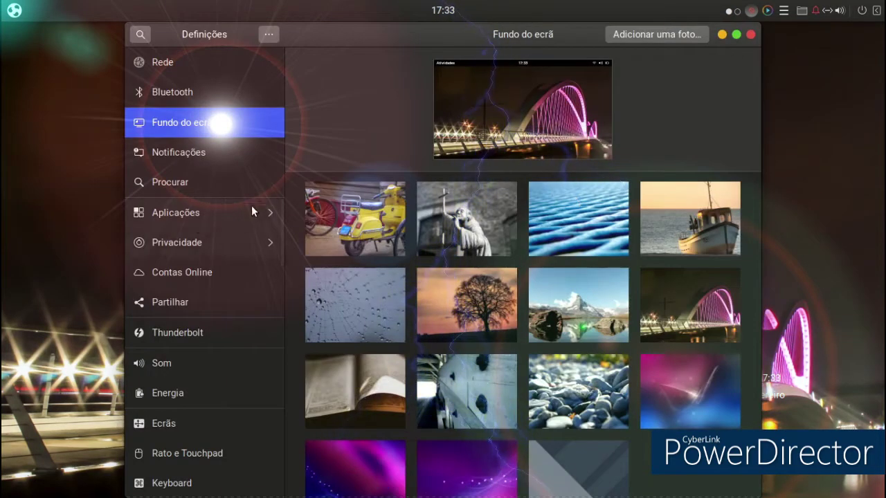
scroll(243, 194, down, 5)
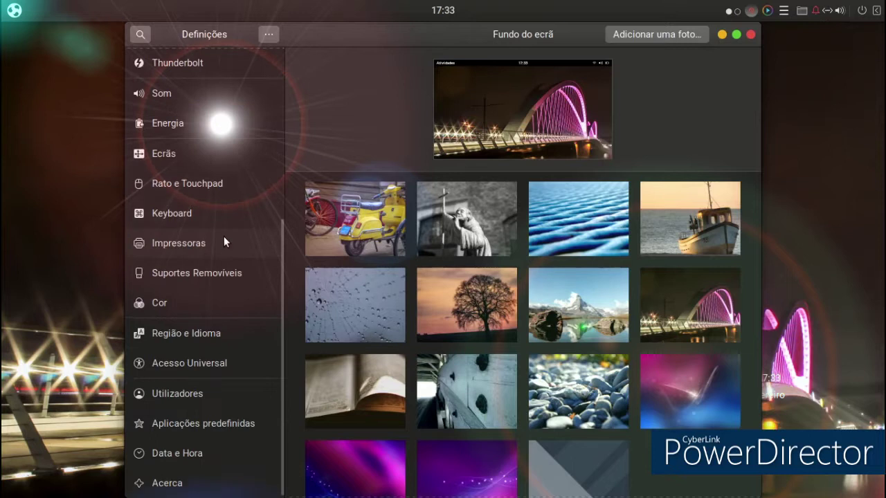
click(198, 492)
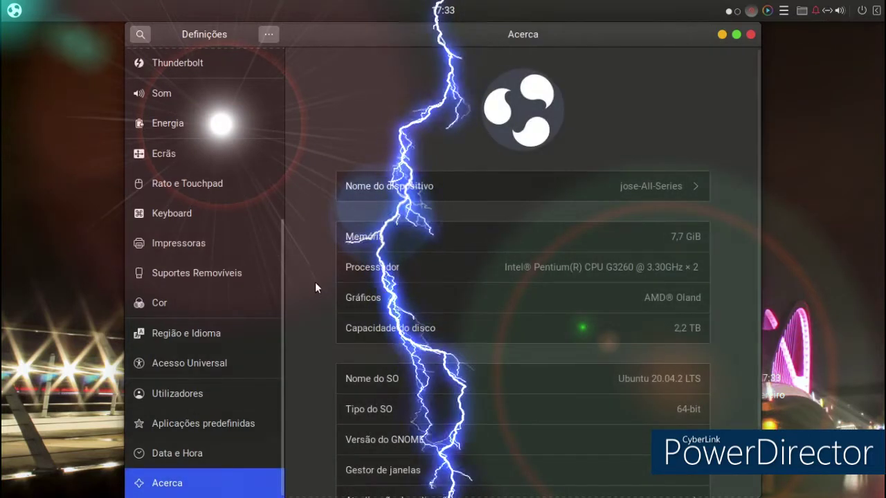
scroll(324, 255, down, 1)
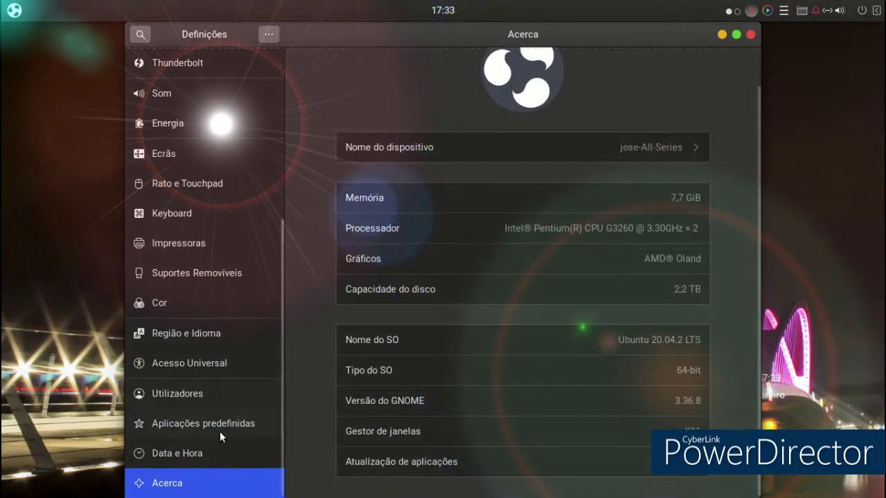
Review the Região e Idioma, Acesso Universal, Utilizadores, Keyboard and Energia settings, and close Definições.
click(198, 391)
click(189, 337)
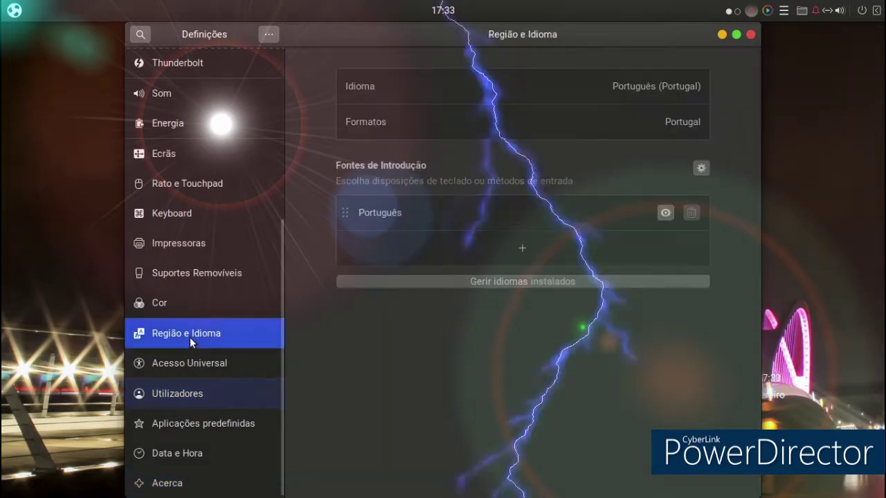
click(187, 359)
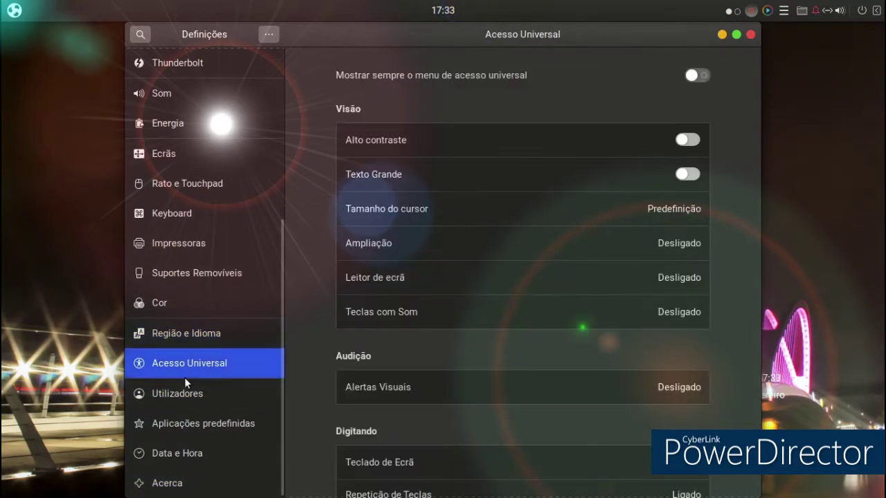
click(187, 395)
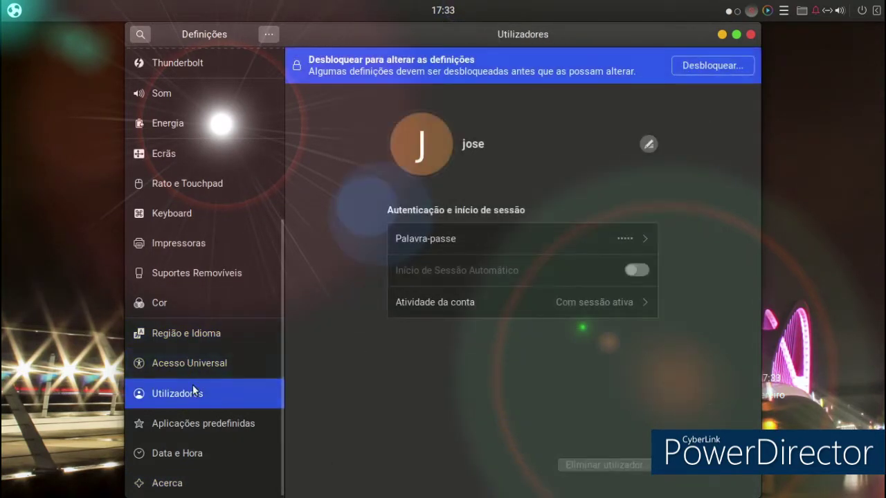
click(181, 213)
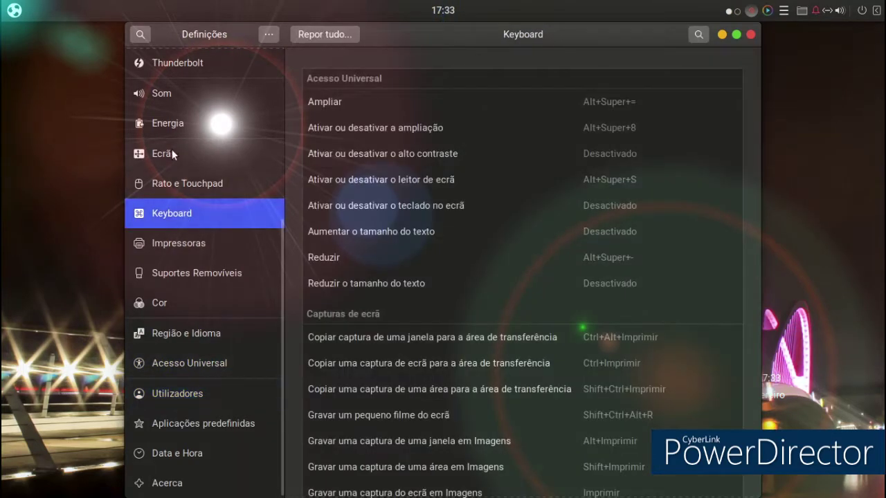
click(167, 123)
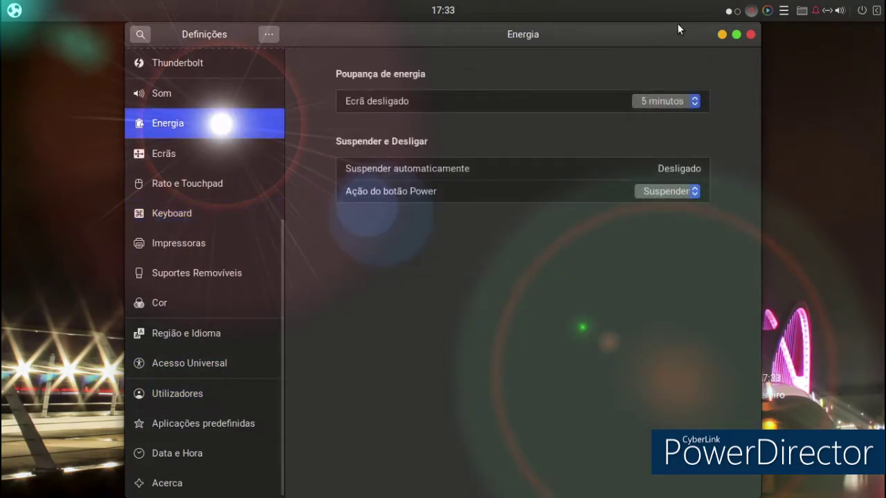
click(752, 34)
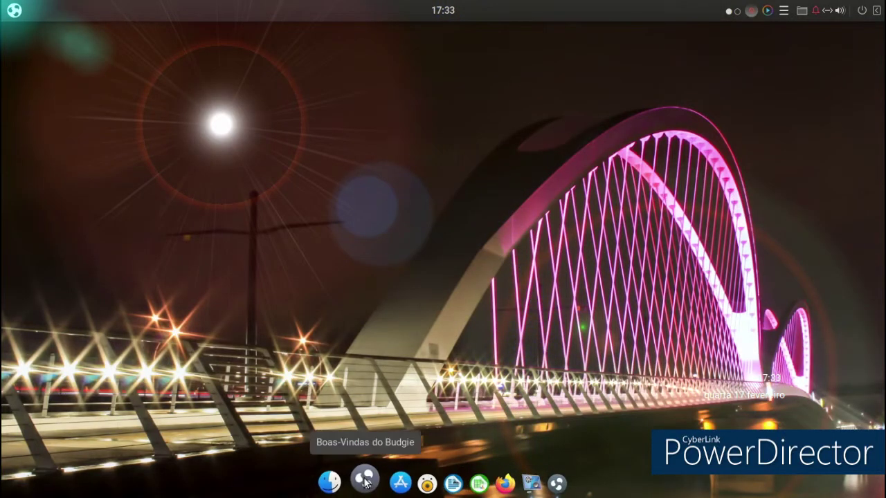
View the home folder in the file manager, make its window slightly shorter and close it.
click(340, 481)
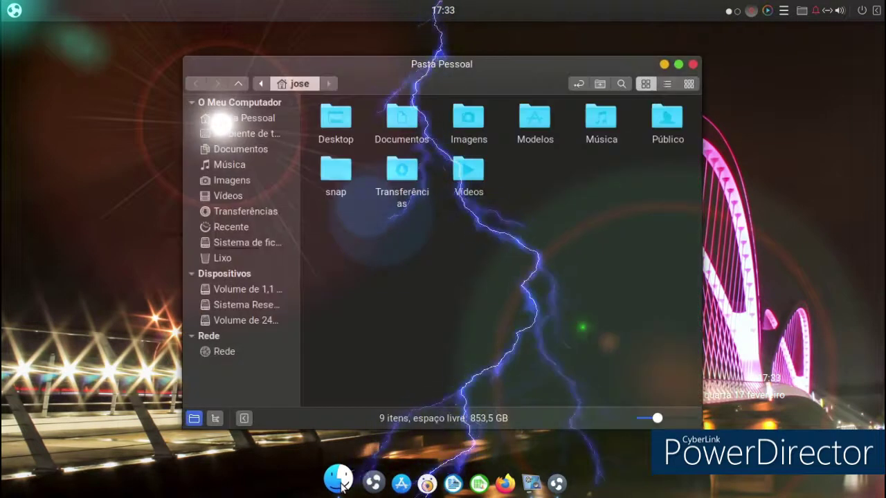
drag(721, 426, 698, 397)
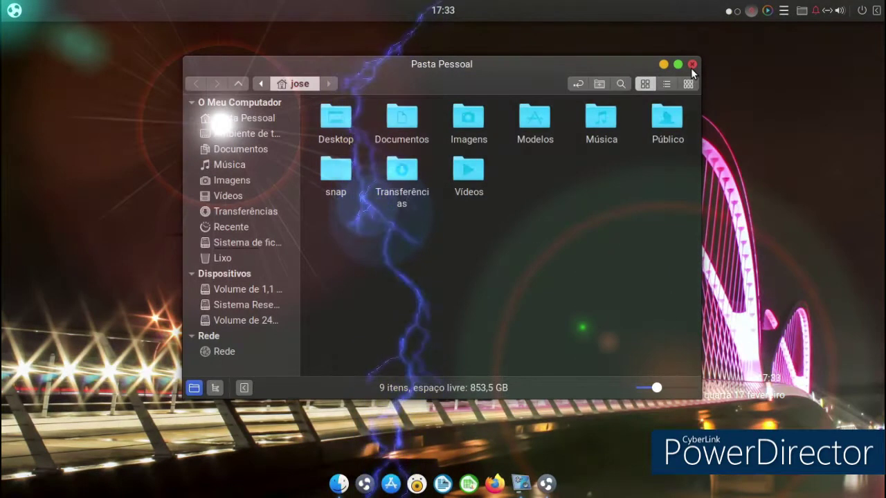
click(692, 65)
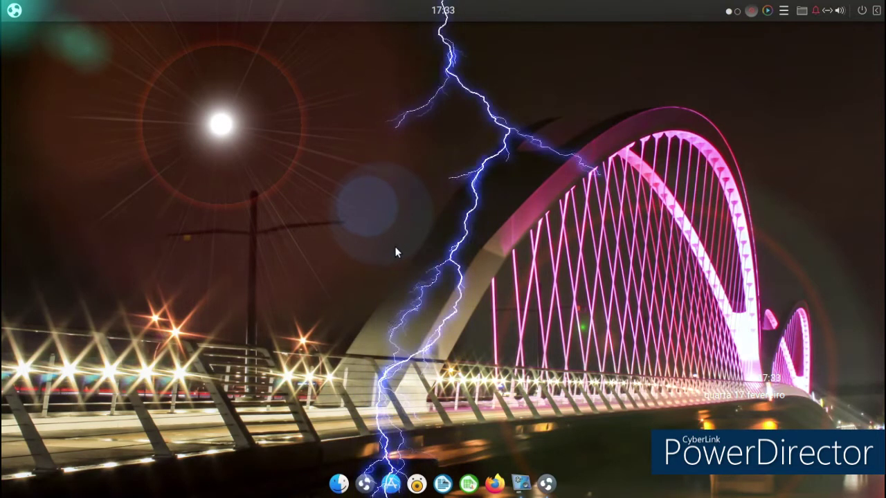
Look at the options in Controle de pré-visualizações and close it without changing any of them.
click(15, 11)
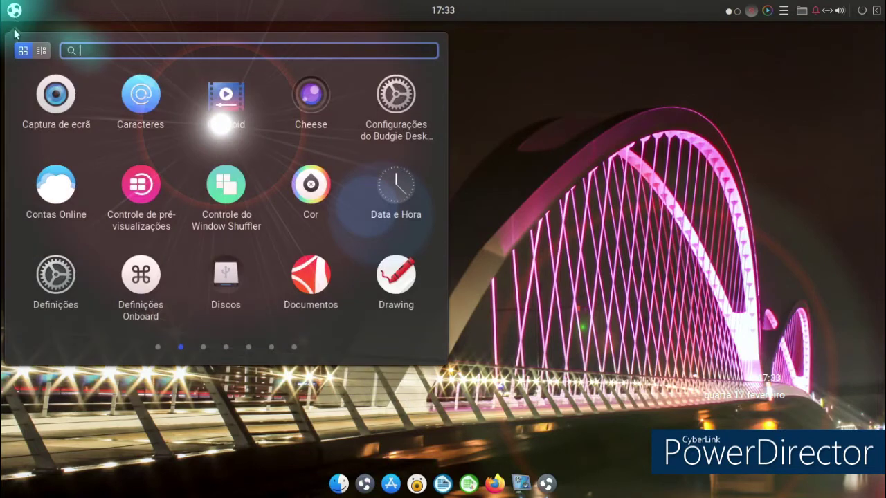
click(160, 184)
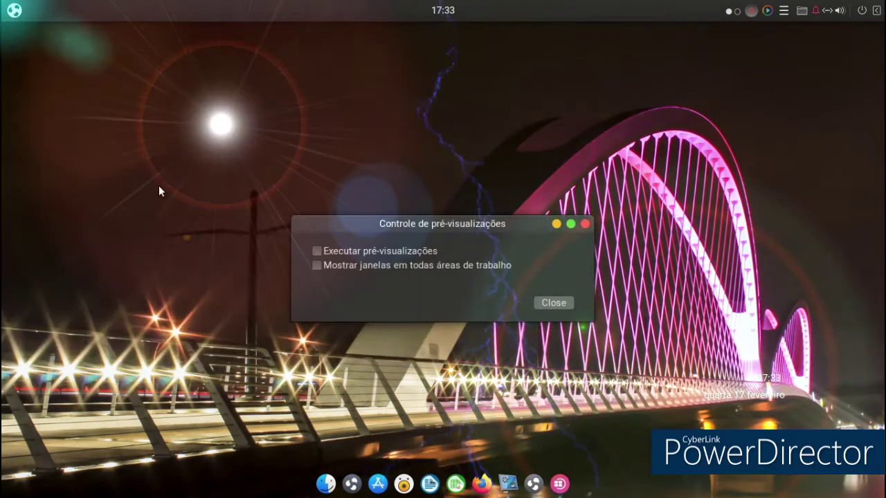
click(544, 305)
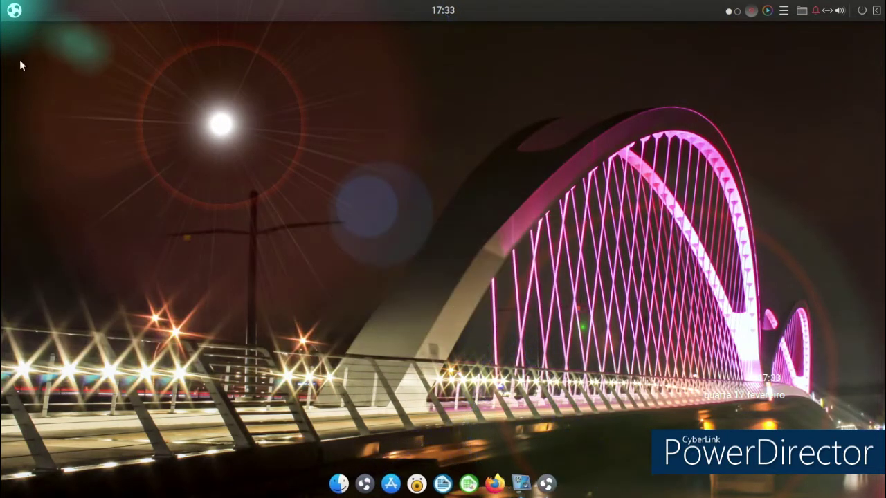
Launch the Celluloid media player for a look and close it.
click(19, 13)
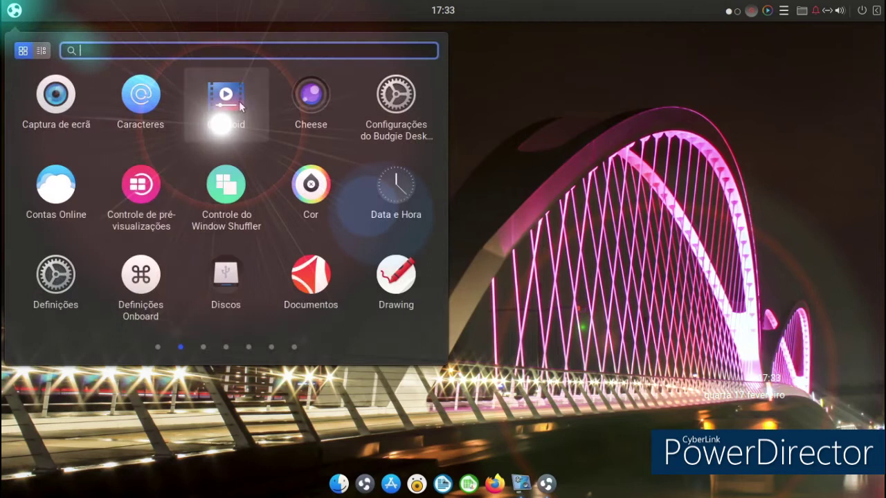
click(236, 99)
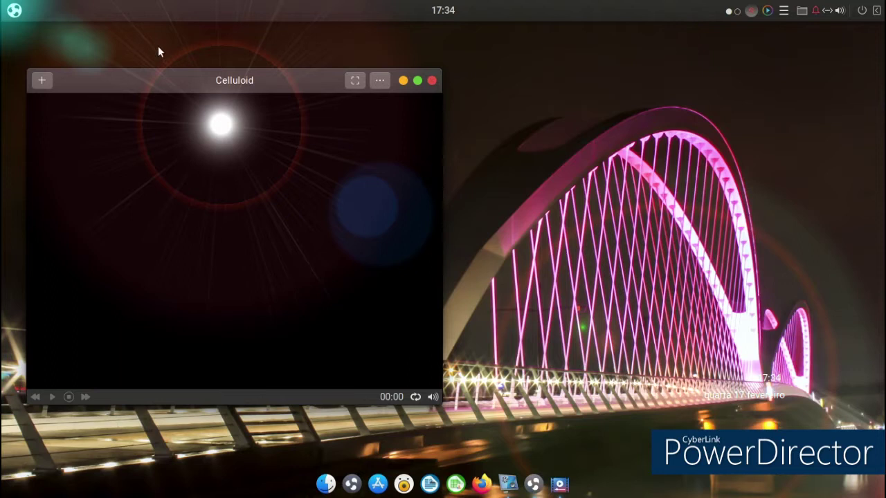
click(431, 81)
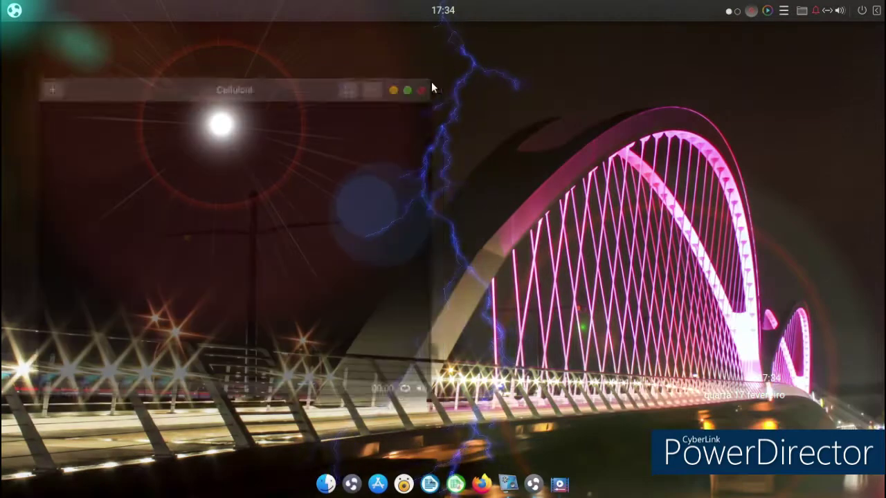
Capture a selected area of the desktop around the bridge with Captura de ecrã and save the image in the Imagens folder.
click(15, 10)
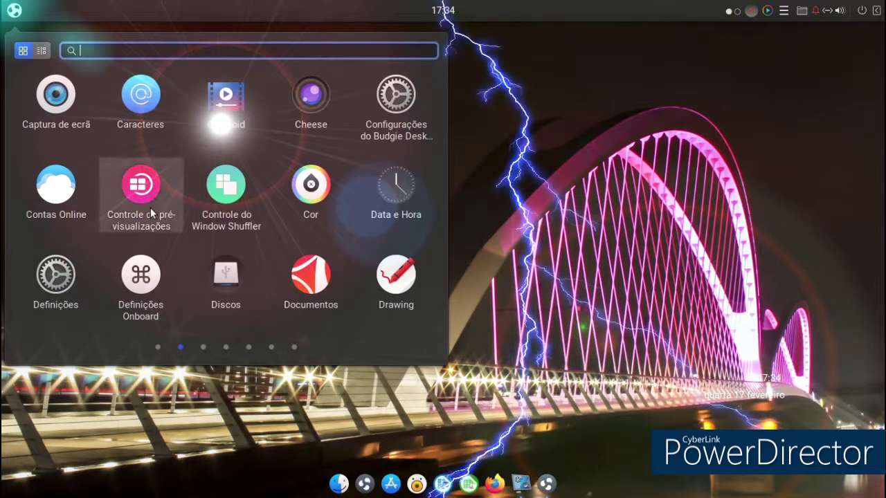
click(55, 93)
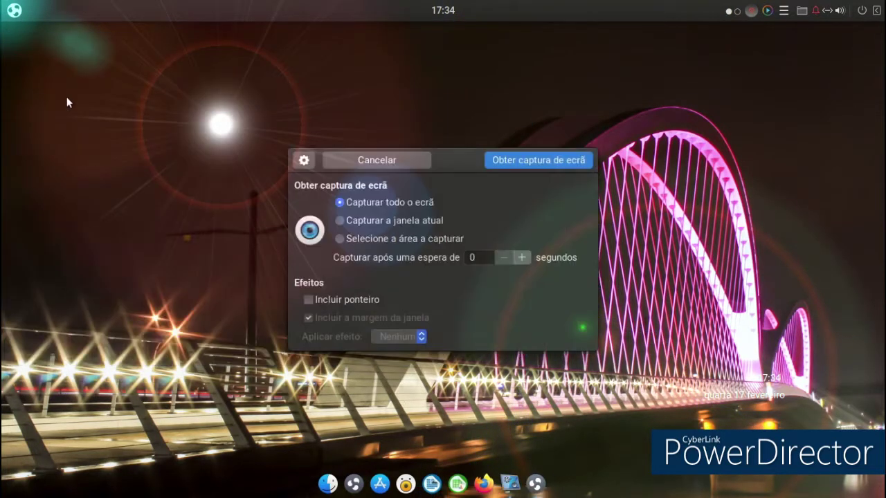
click(367, 238)
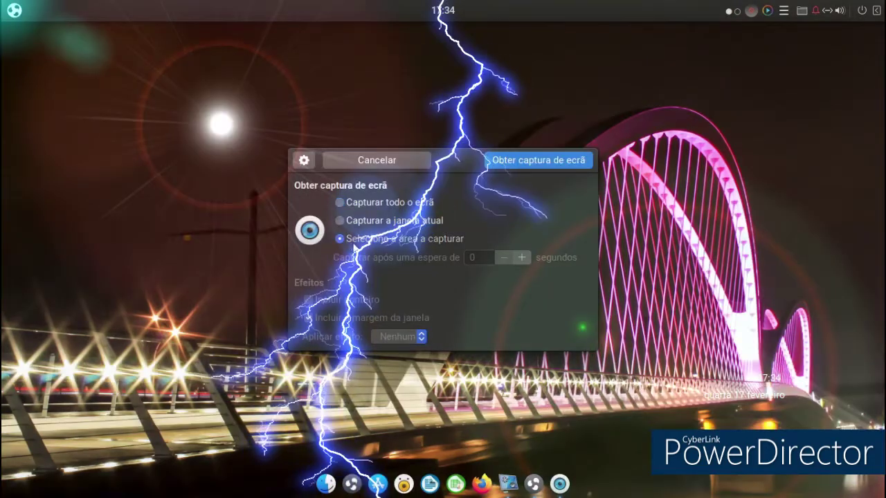
right_click(555, 477)
key(Escape)
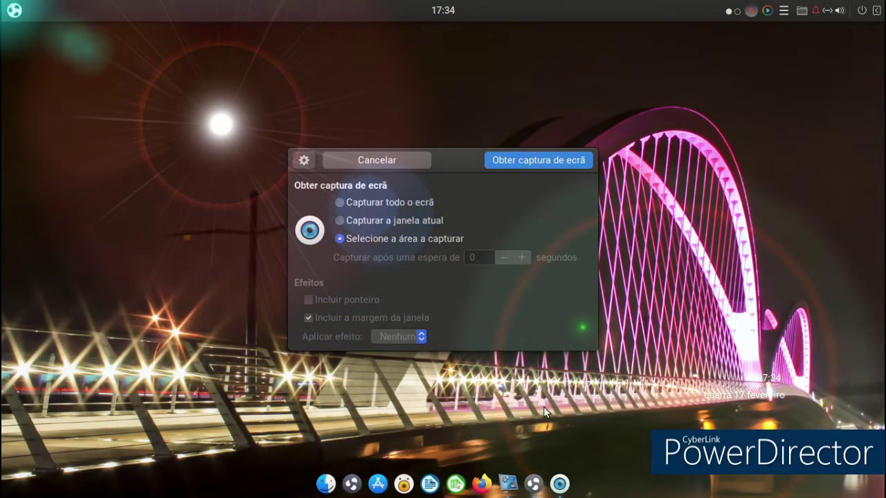
click(507, 159)
drag(55, 296, 684, 83)
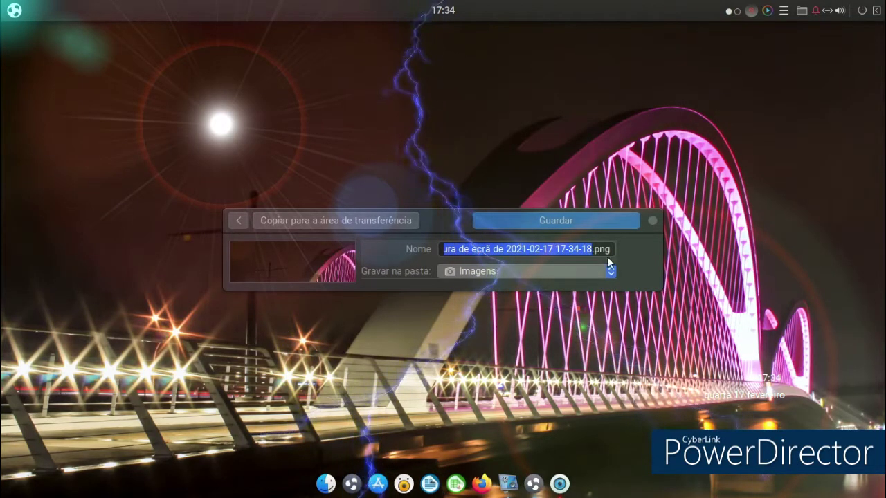
click(593, 220)
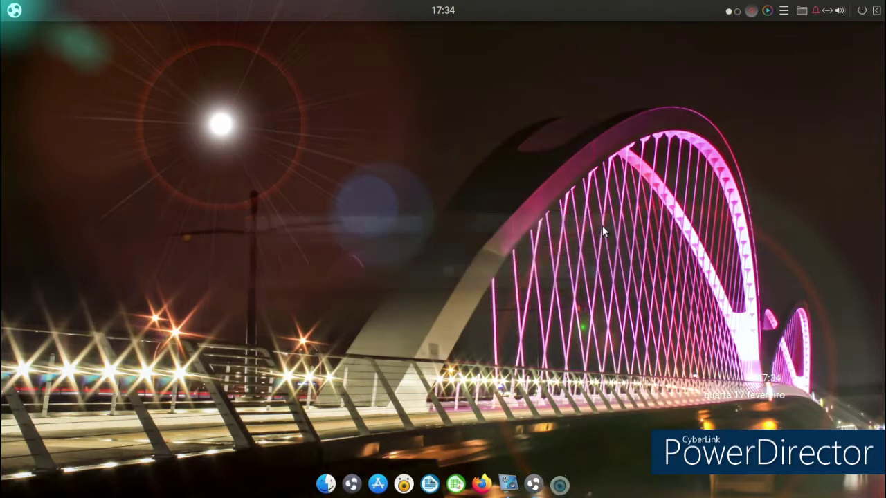
View the Ubuntu Software download sources in Fontes de software and close the window without changing anything.
click(15, 10)
scroll(103, 196, down, 2)
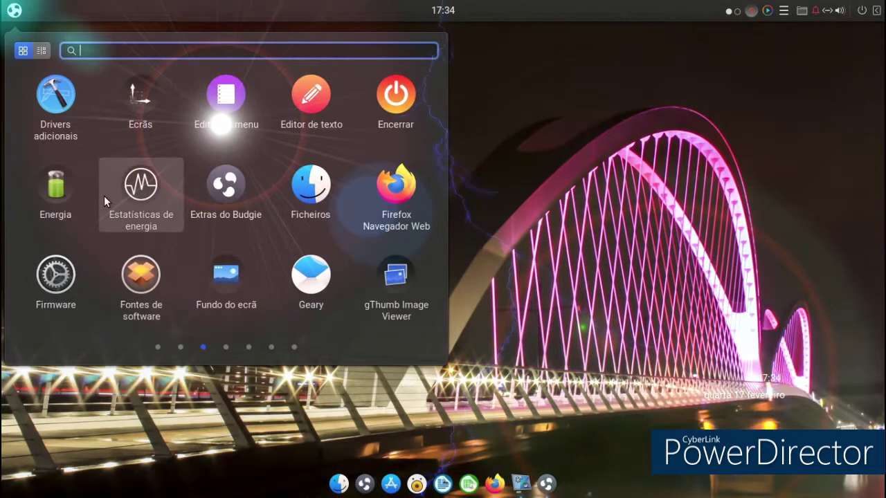
click(135, 287)
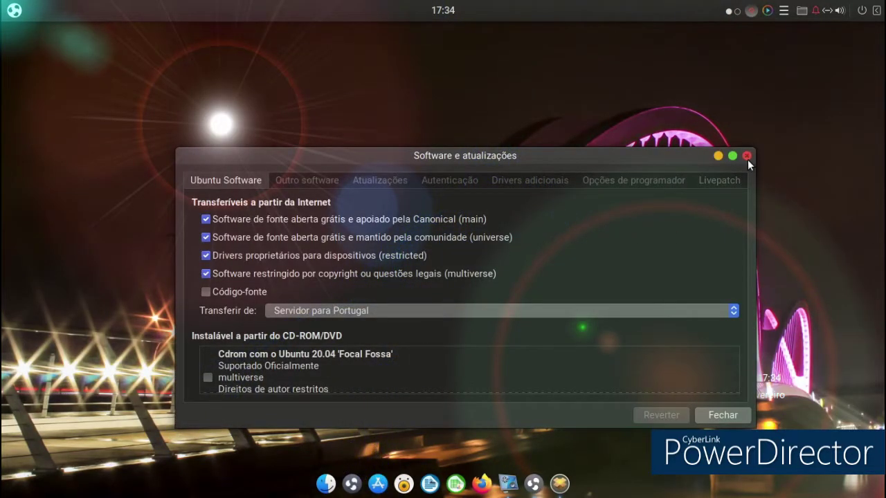
click(746, 155)
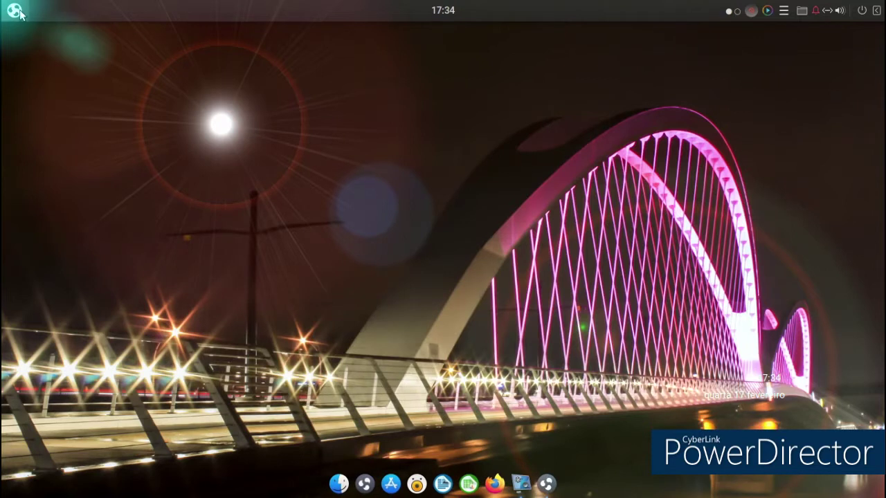
View the device details in Estatísticas de energia and close it.
click(16, 11)
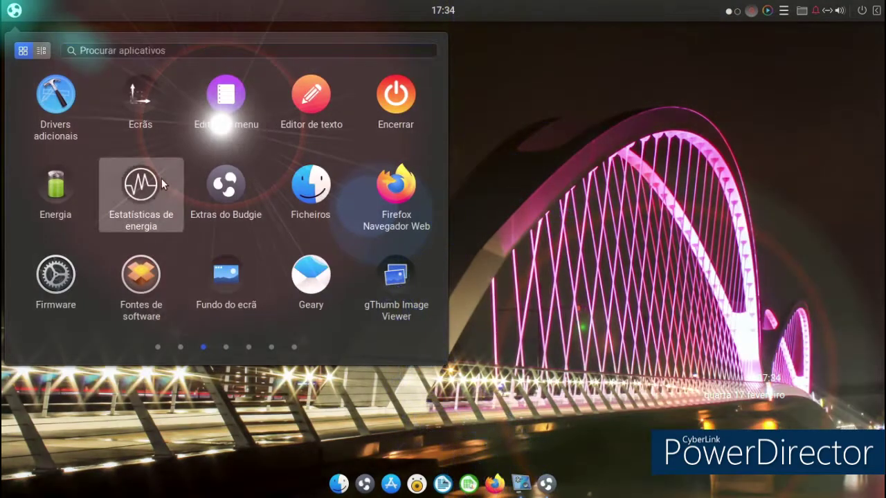
click(164, 184)
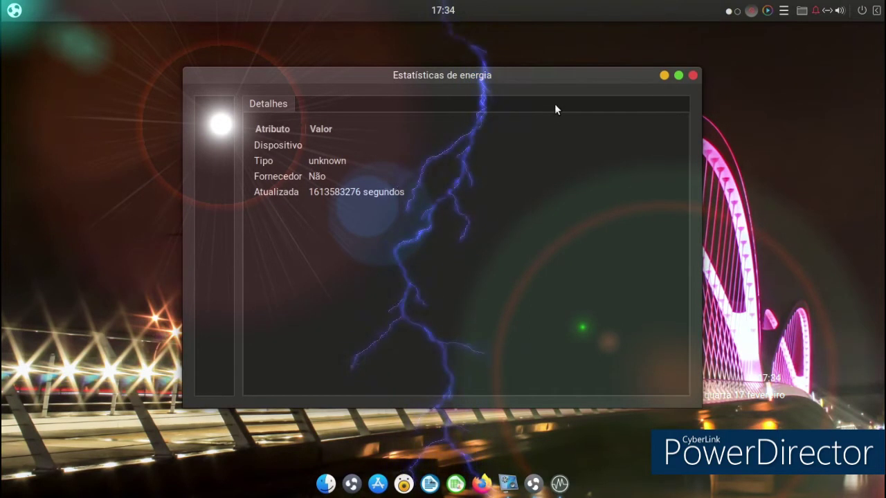
click(691, 76)
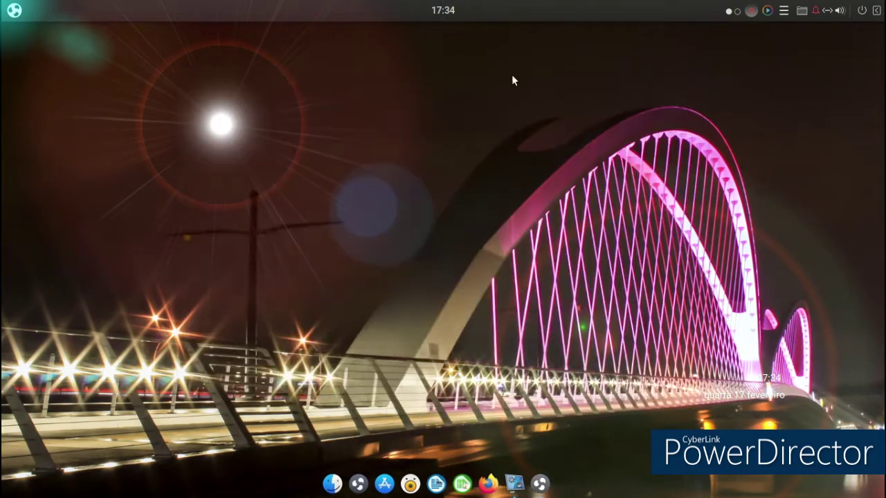
Check Drivers adicionais for available proprietary drivers and close Software e atualizações.
click(21, 11)
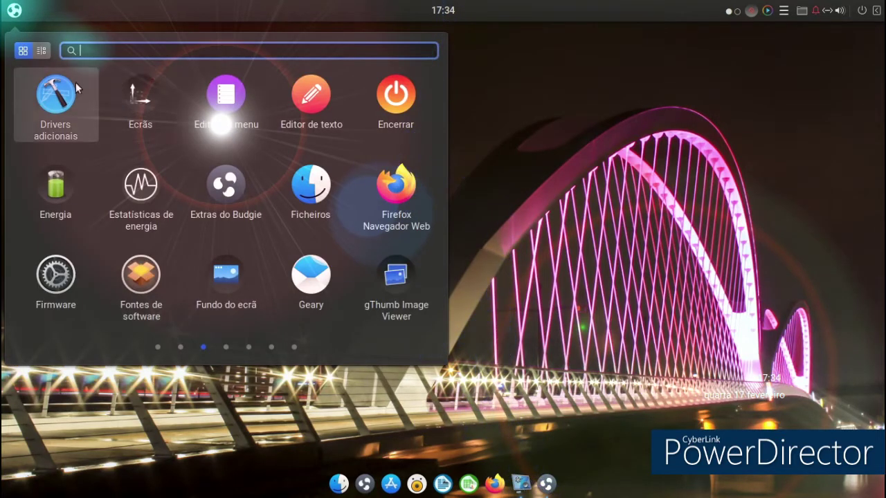
click(41, 92)
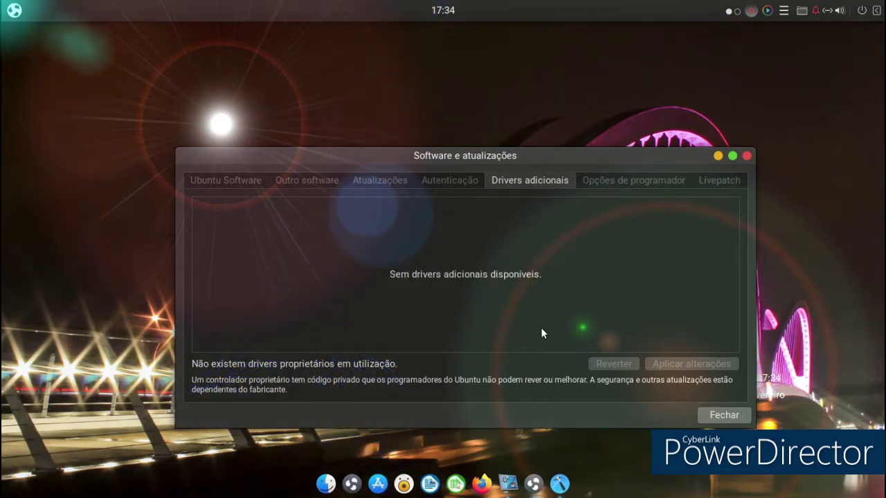
click(723, 415)
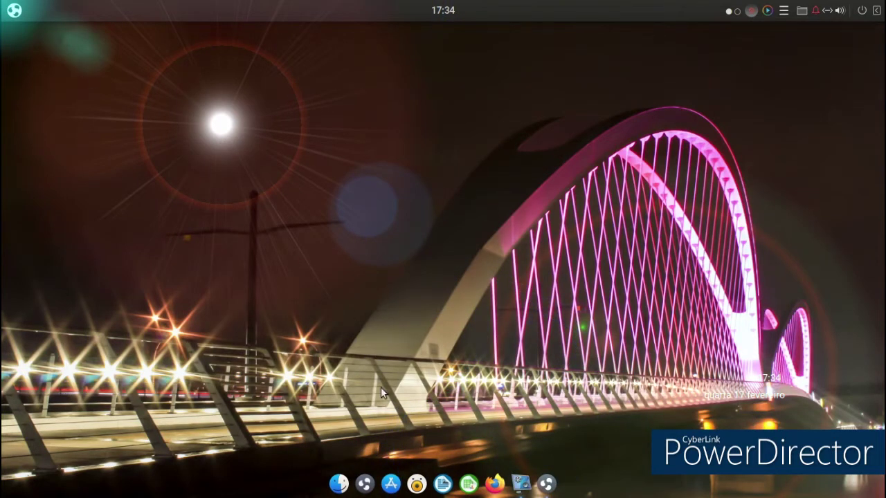
Switch to Firefox, search the web for "chrome" and open the Google Chrome download page.
click(494, 484)
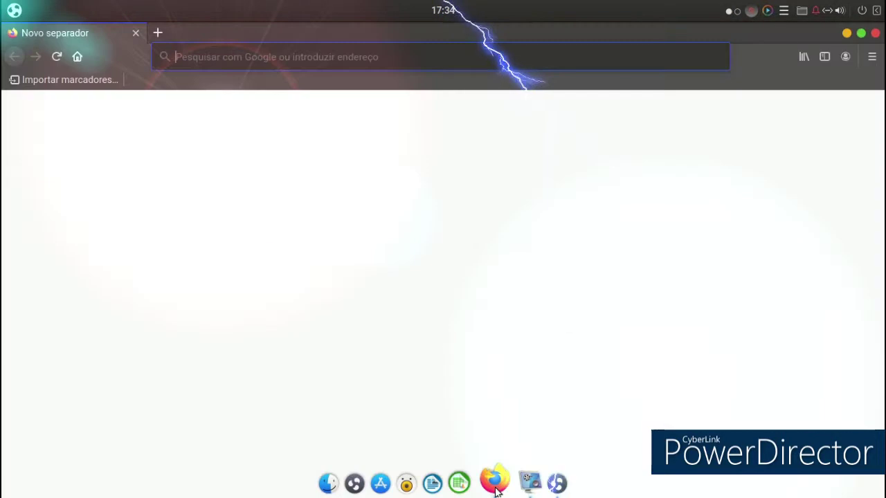
click(351, 132)
text(chrome)
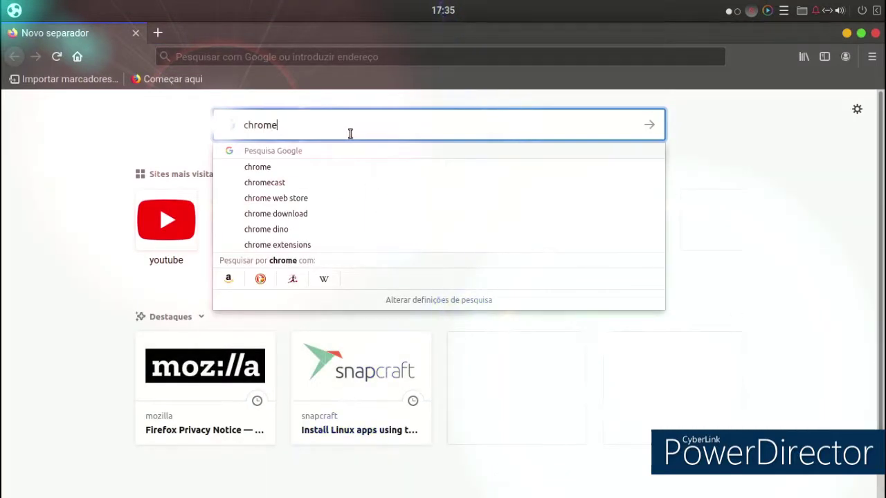
key(Return)
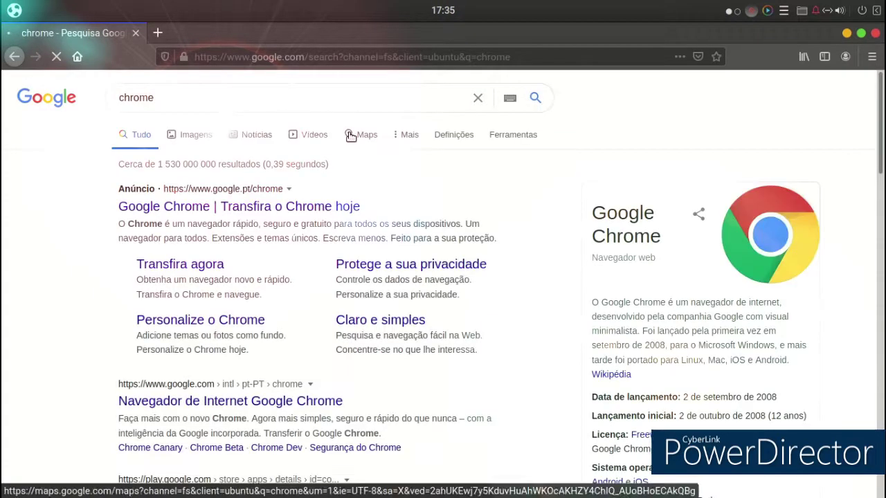
click(378, 208)
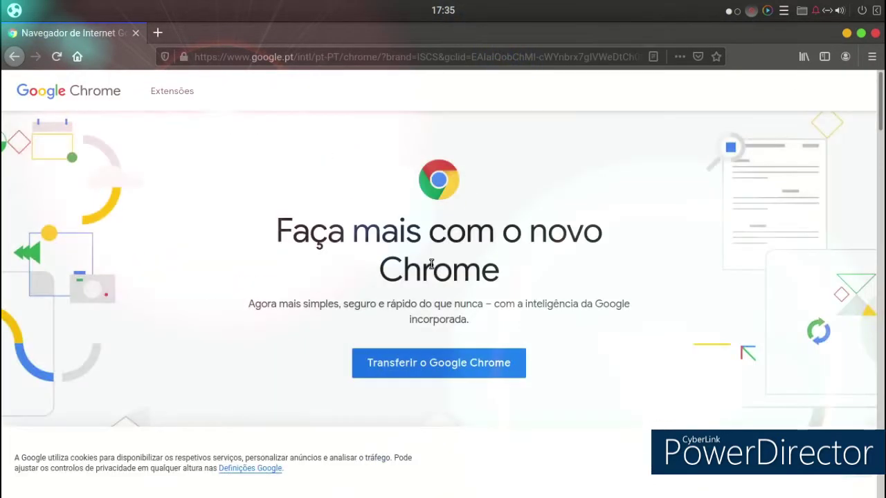
Download Chrome's 64-bit .deb package for Debian/Ubuntu, saving the file to disk, and close Firefox.
click(465, 351)
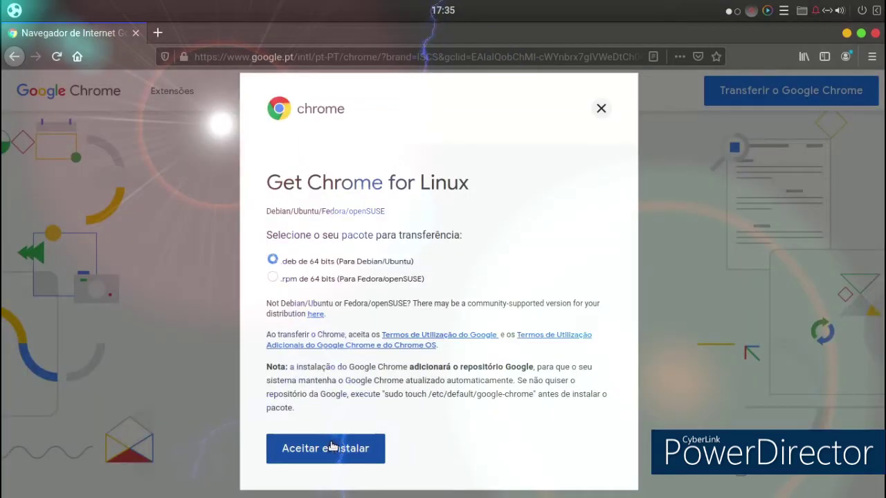
click(340, 464)
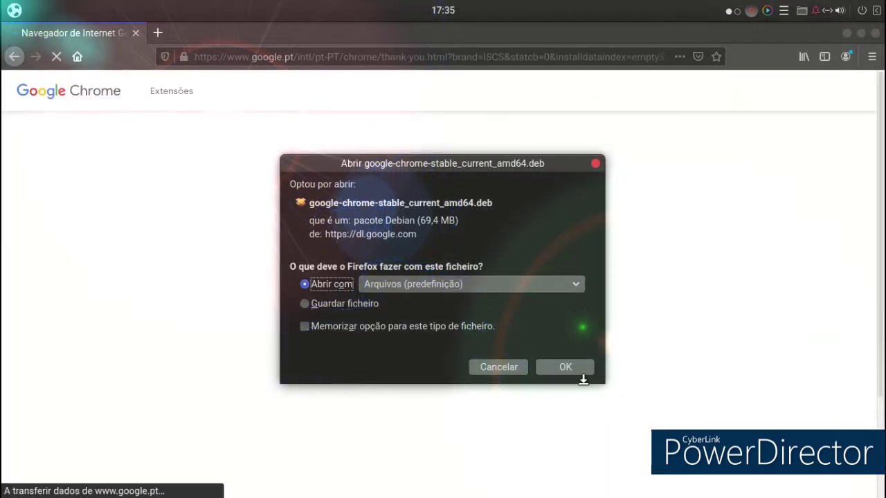
click(333, 304)
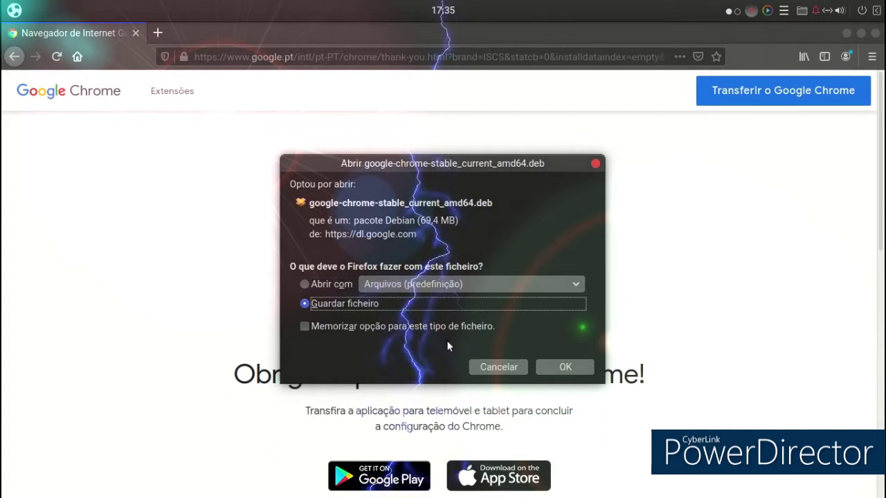
click(550, 370)
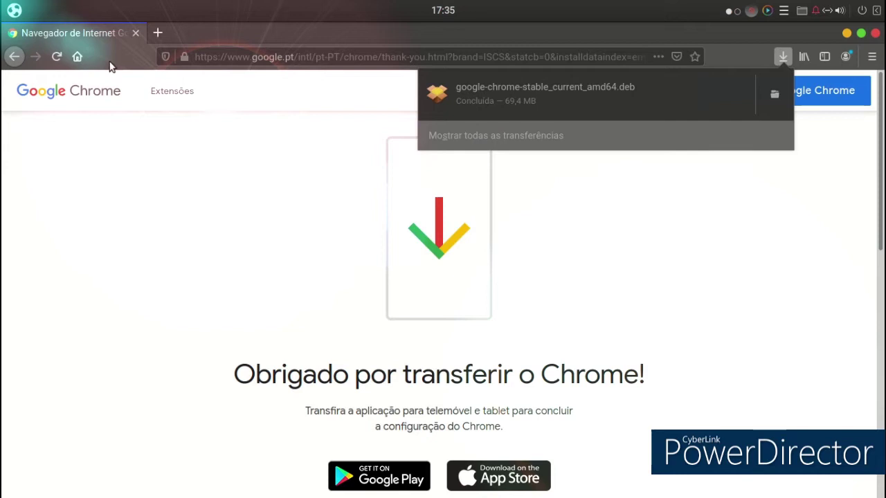
click(875, 34)
click(875, 34)
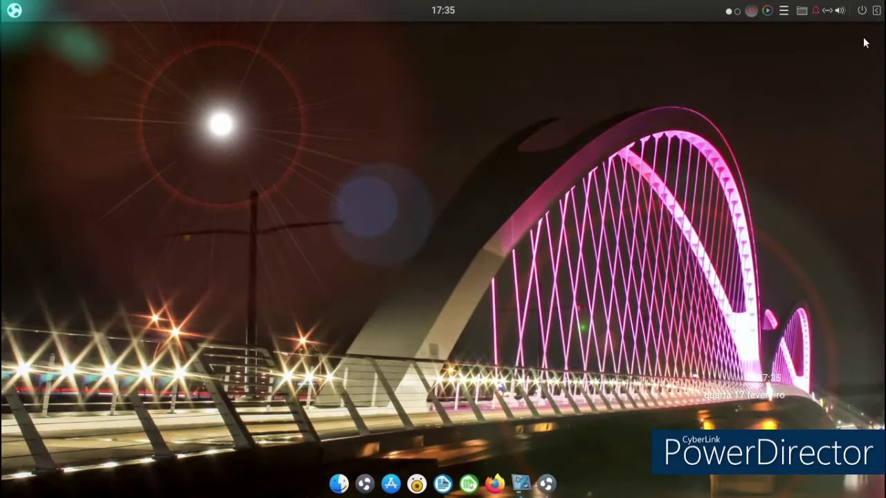
Find google-chrome-stable_current_amd64.deb in the Transferências folder and open it with the software installer.
click(329, 481)
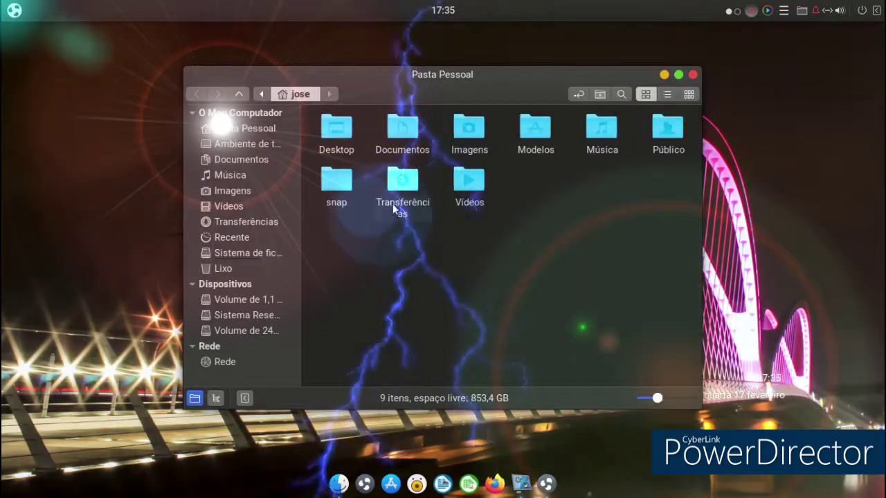
key(alt+Up)
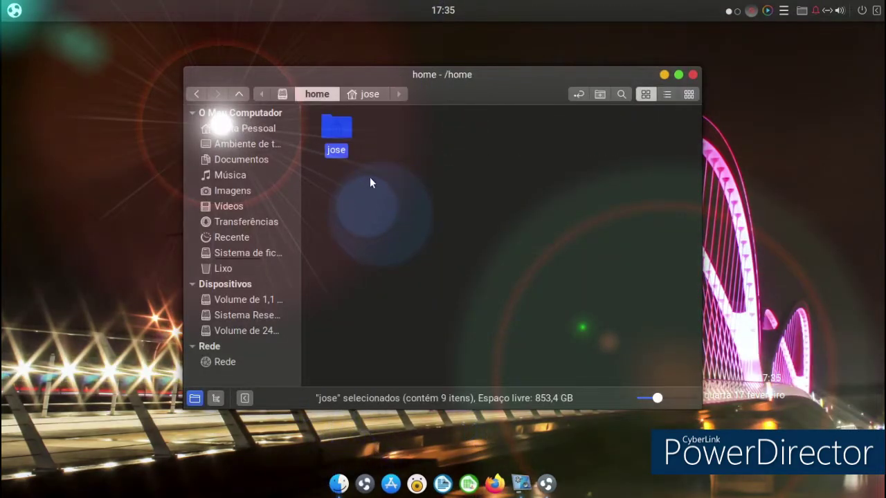
click(340, 196)
double_click(337, 128)
click(405, 181)
double_click(406, 187)
right_click(337, 146)
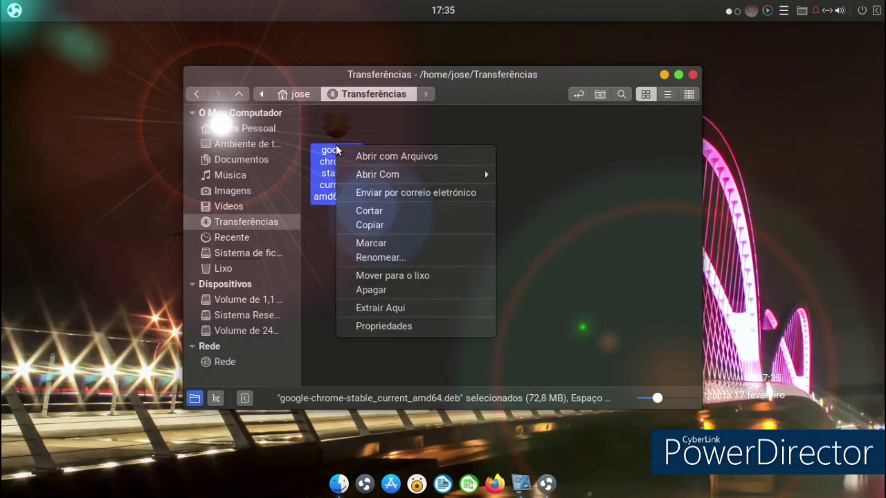
mouse_move(373, 178)
click(558, 174)
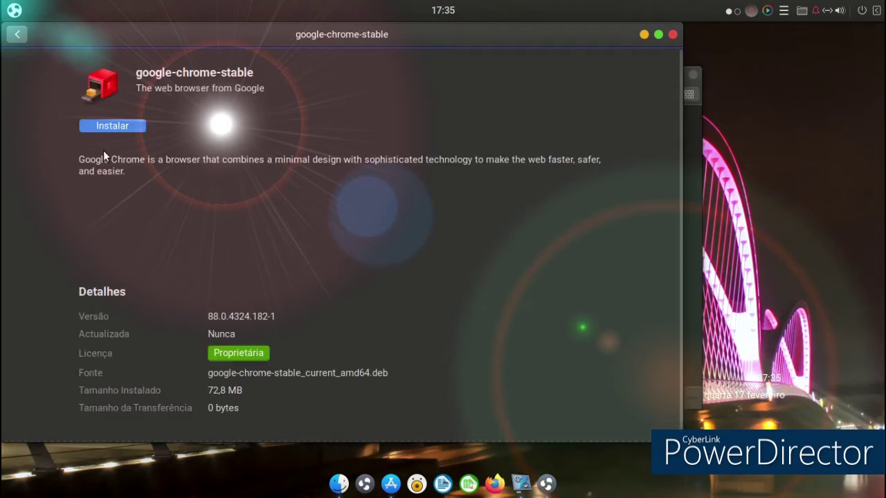
Install the google-chrome-stable package and close the Transferências folder window.
click(108, 128)
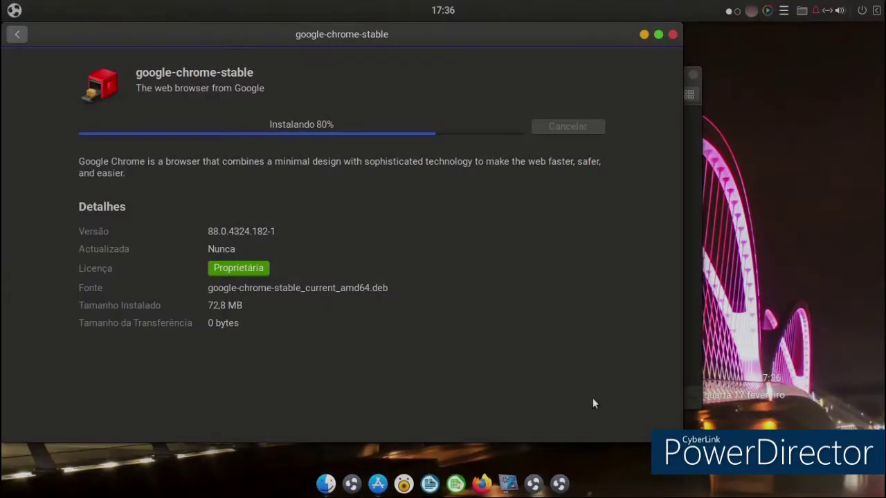
click(696, 244)
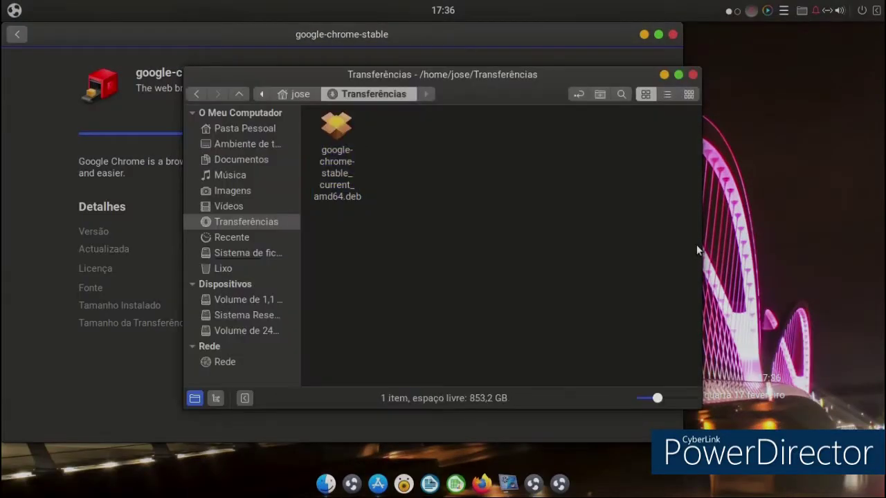
click(693, 75)
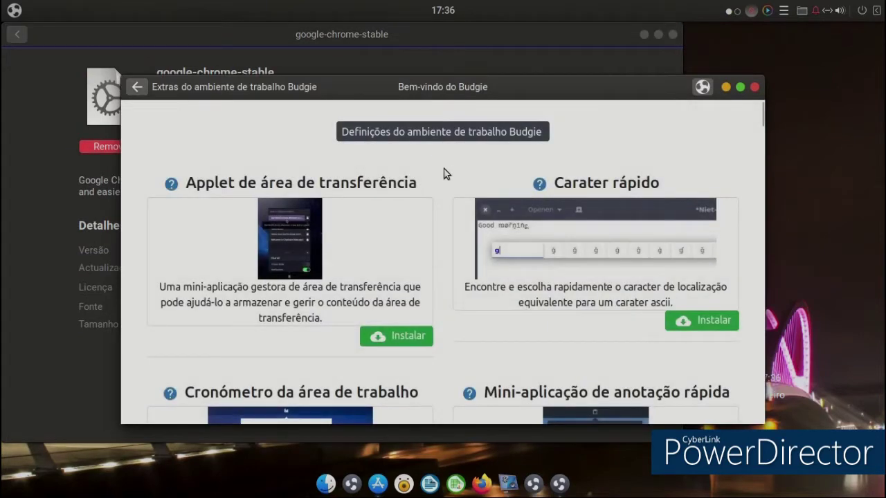
Browse the applets in Extras do ambiente de trabalho Budgie, and close the google-chrome-stable installer window.
scroll(445, 174, down, 2)
scroll(445, 173, down, 3)
scroll(444, 174, down, 3)
scroll(443, 174, down, 5)
scroll(444, 175, down, 3)
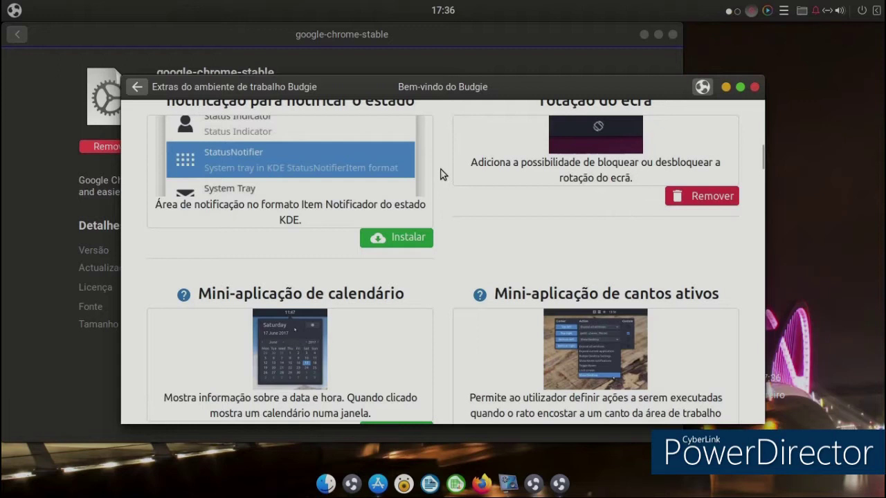
click(34, 321)
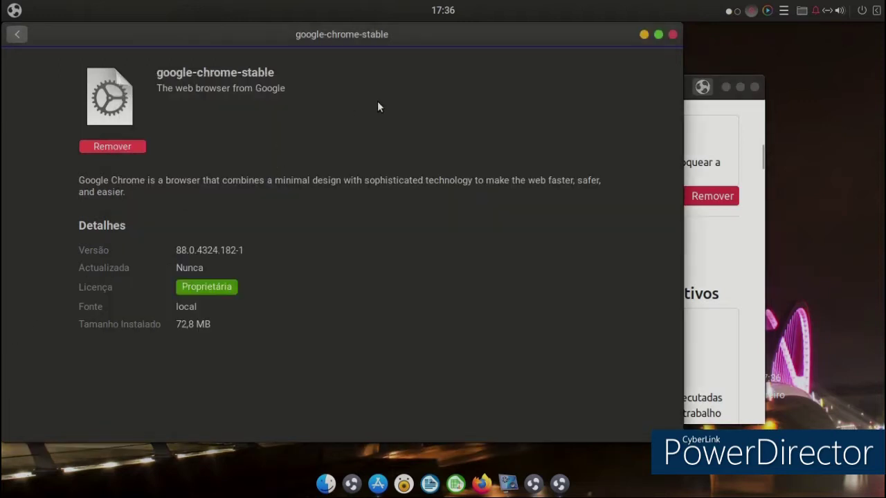
click(673, 34)
Switch the applications menu from the icon grid to the list grouped by category.
click(15, 11)
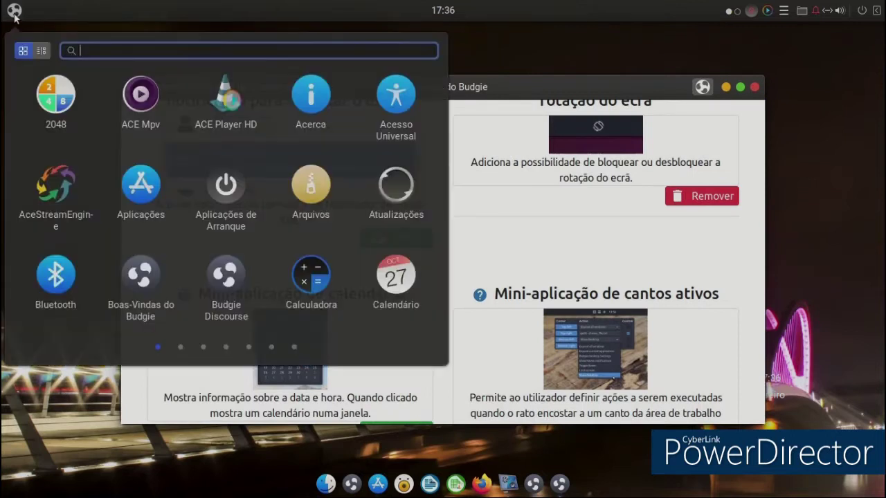
click(41, 51)
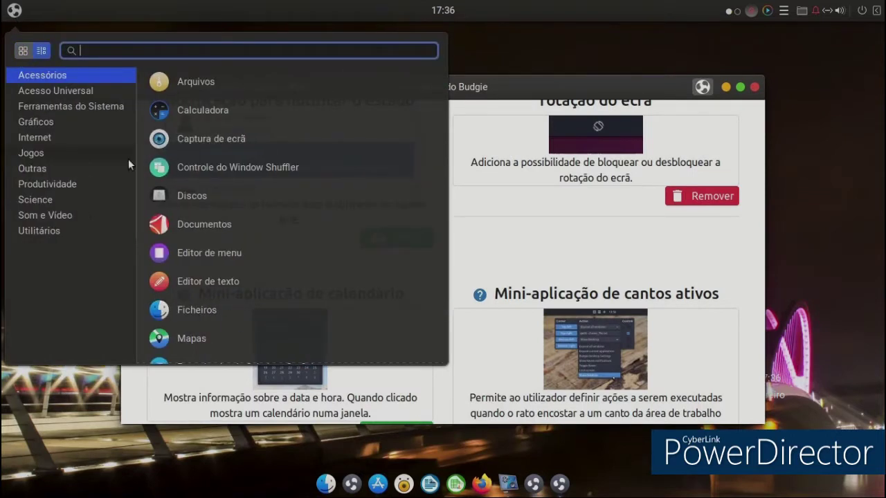
Launch Plank from the Acessórios category of the applications menu.
scroll(238, 108, down, 1)
scroll(240, 108, down, 4)
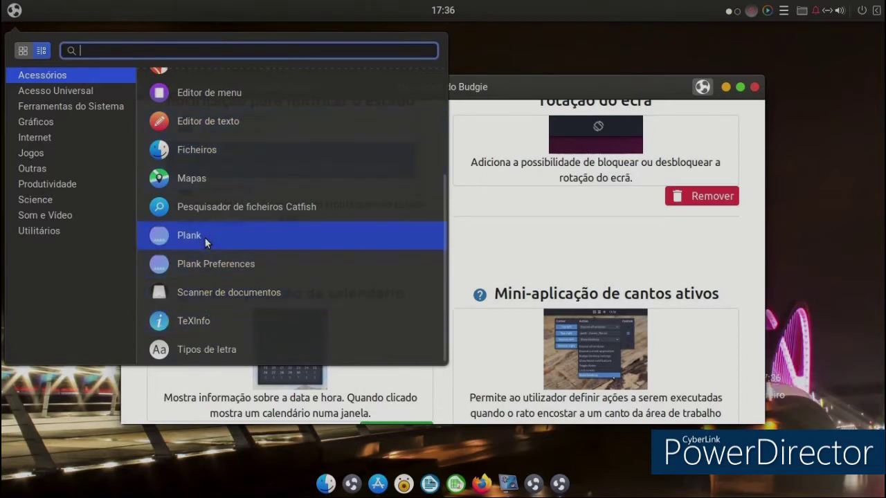
click(243, 231)
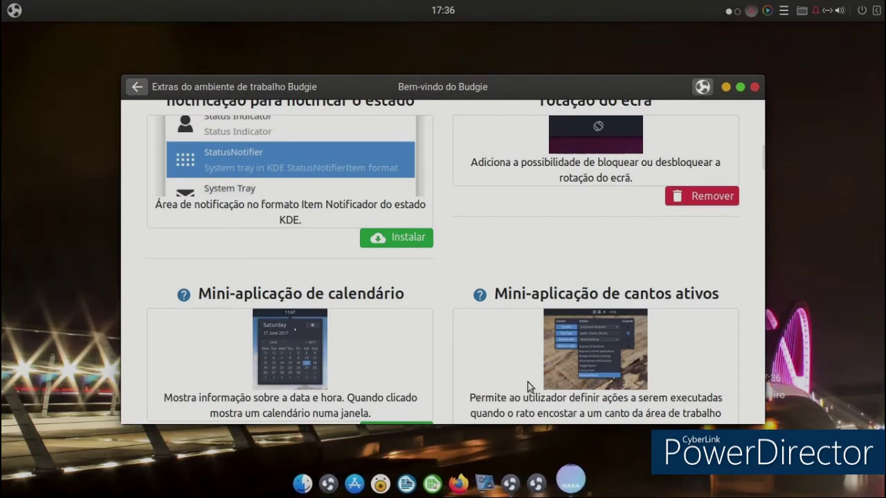
Open Plank Preferences from the applications menu and set the dock theme to Gtk+.
click(15, 12)
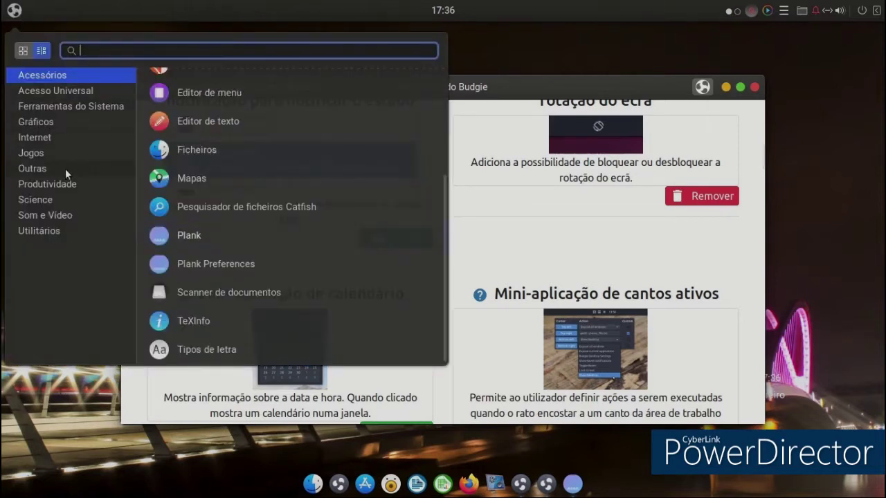
click(197, 264)
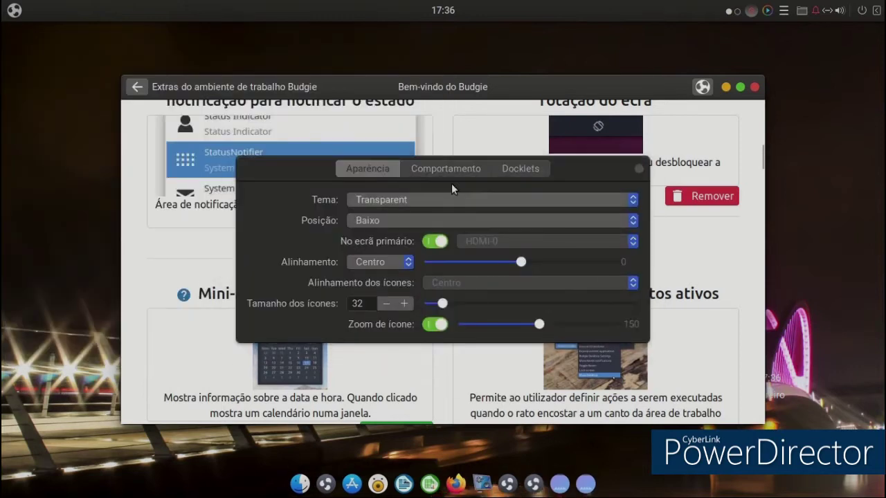
click(447, 169)
click(348, 170)
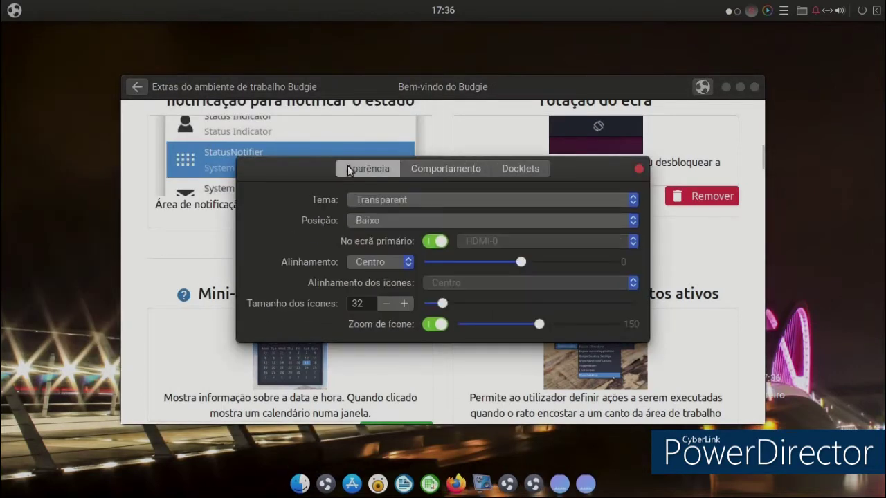
click(423, 200)
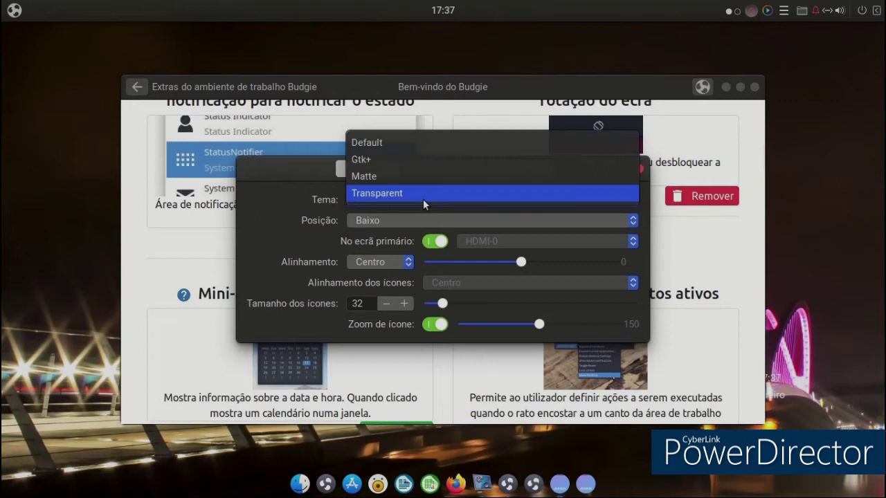
click(411, 165)
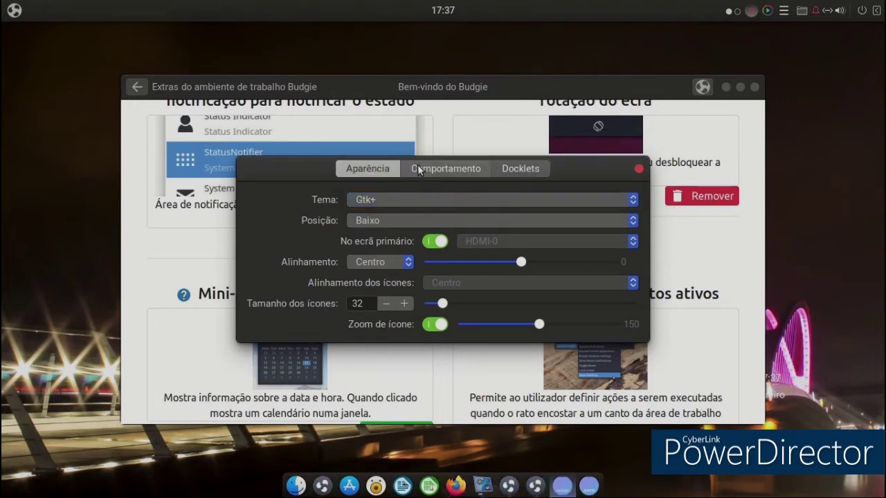
Try placing the dock along the upper screen edge with the position Cima.
click(427, 215)
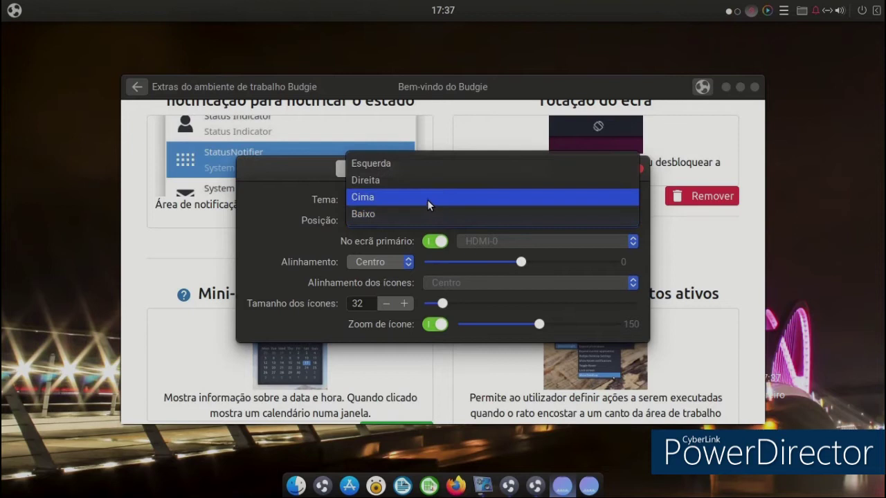
click(428, 199)
click(426, 200)
click(427, 202)
Look through the dock's Comportamento and Docklets settings, and return to the Aparência settings.
click(426, 170)
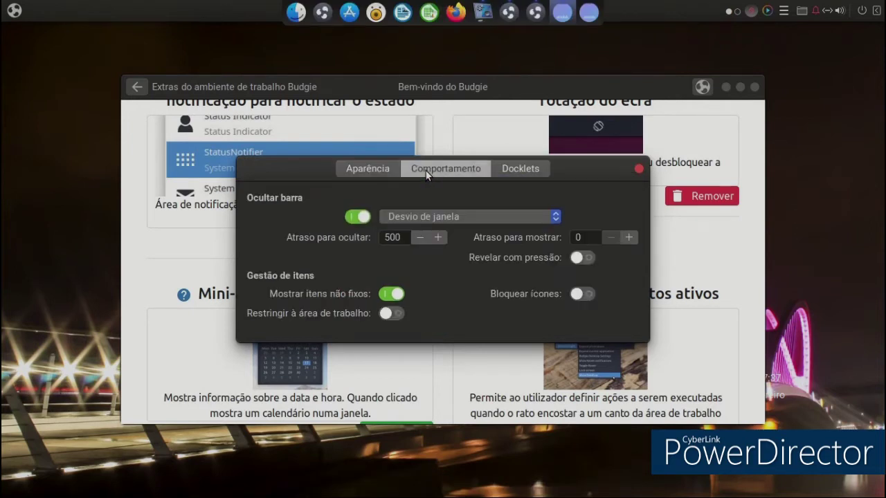
click(506, 170)
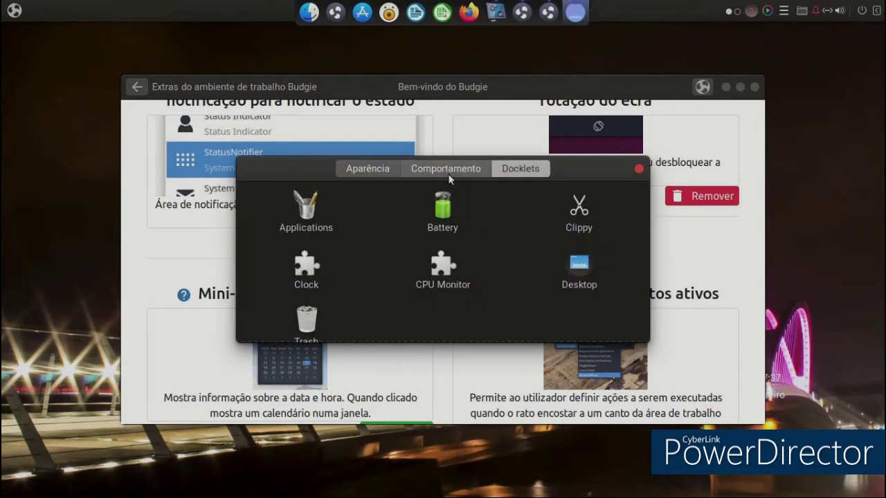
click(376, 176)
Try the dock position Esquerda.
click(470, 220)
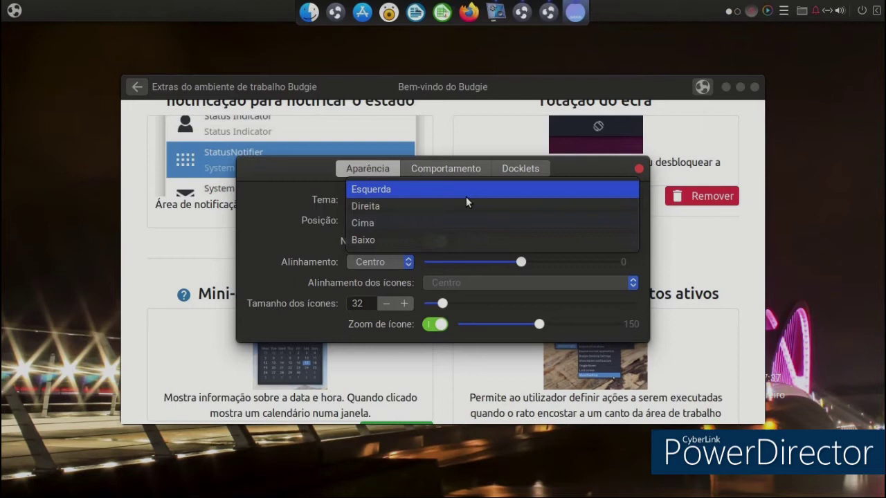
click(465, 194)
click(464, 204)
click(459, 202)
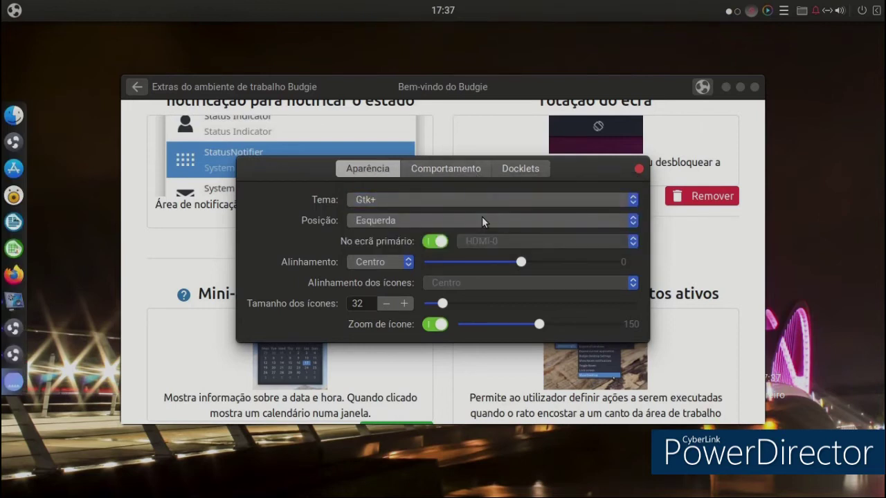
Set the dock position to Direita and close the Plank preferences.
click(483, 220)
click(477, 237)
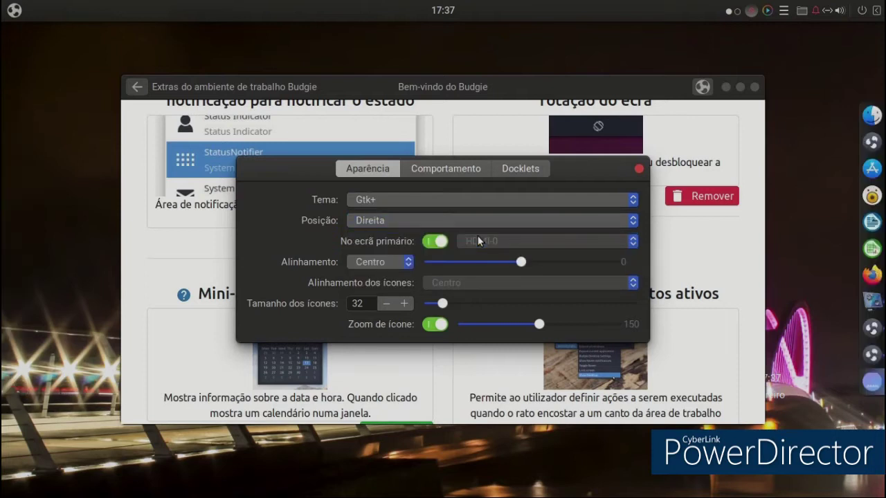
click(637, 168)
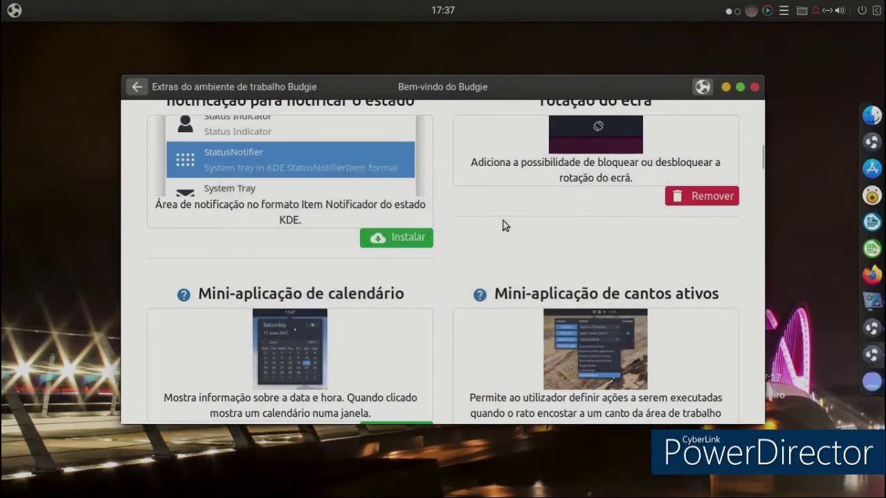
Install Applet de área de transferência from the first entries of the Budgie extras.
scroll(481, 234, down, 2)
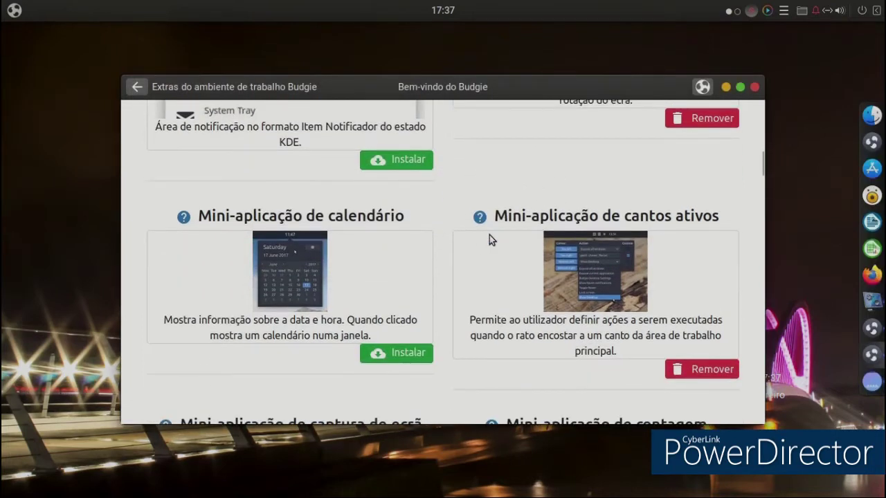
scroll(487, 262, up, 10)
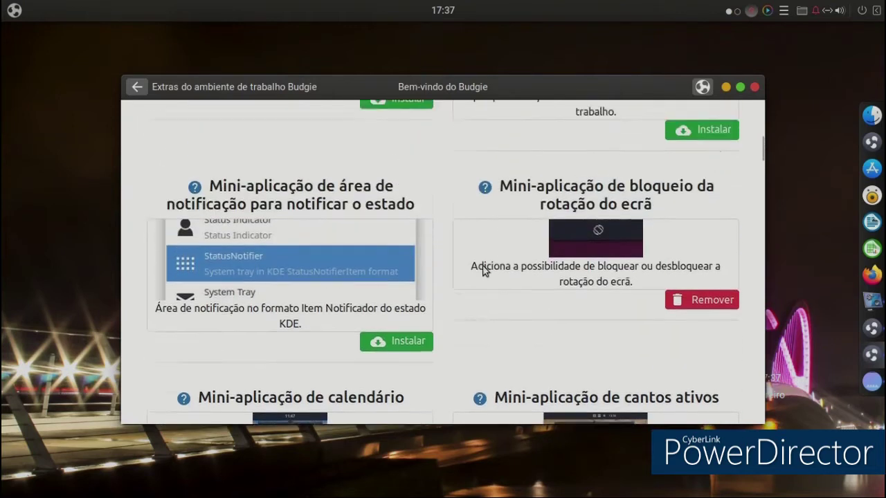
scroll(482, 273, up, 5)
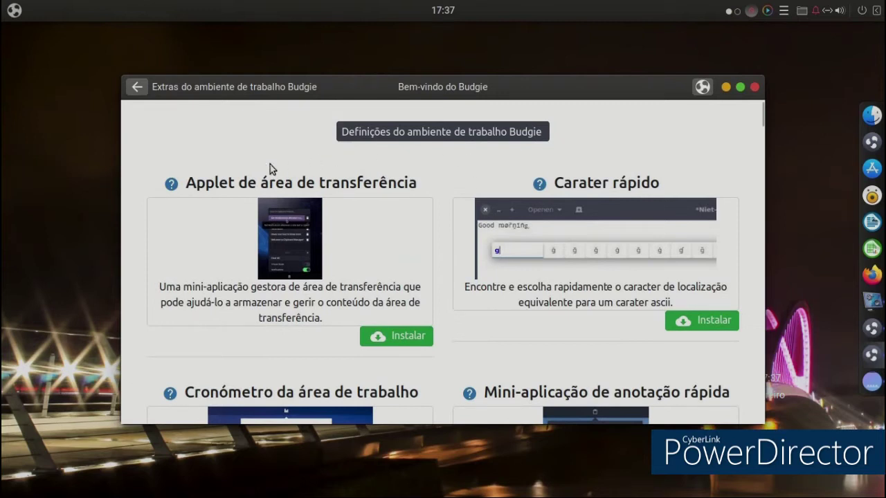
click(417, 335)
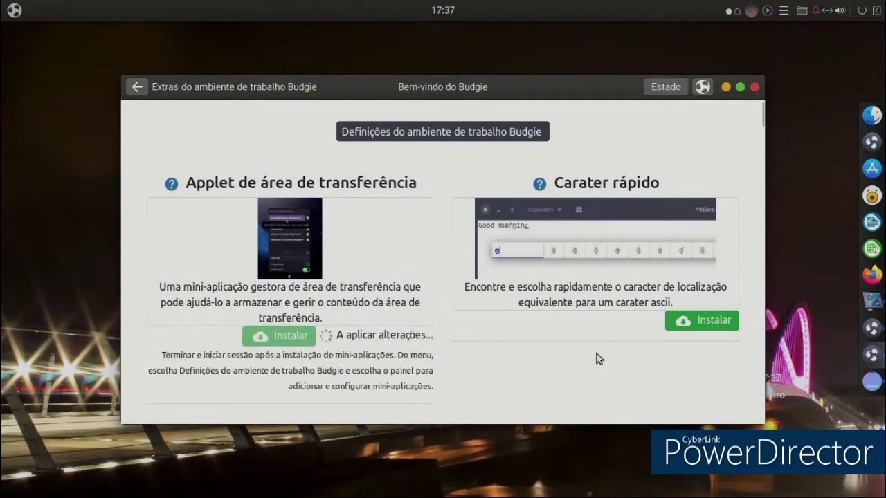
Find Mini-aplicação de captura de ecrã further down the Budgie extras and install it.
scroll(614, 339, down, 2)
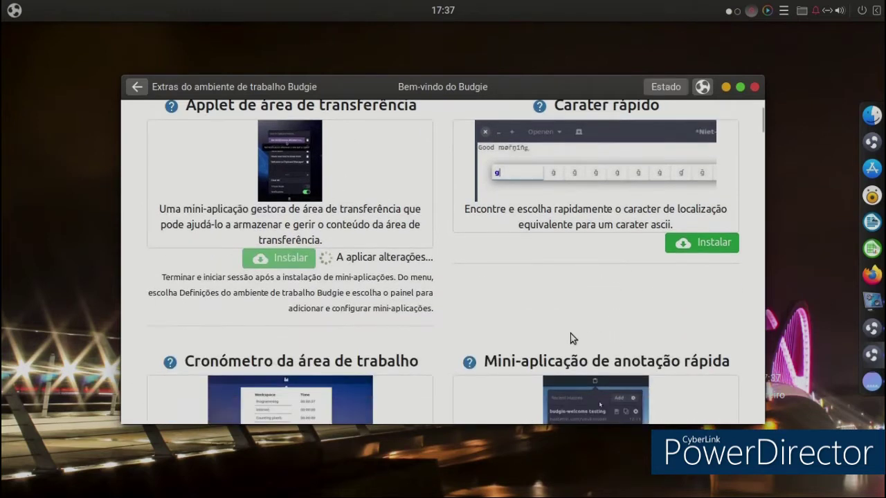
scroll(564, 330, down, 2)
scroll(560, 332, down, 2)
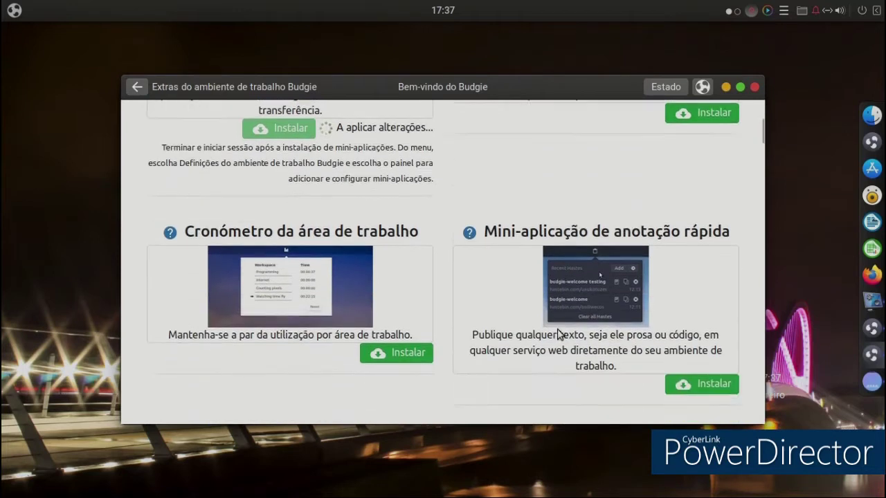
scroll(557, 333, down, 5)
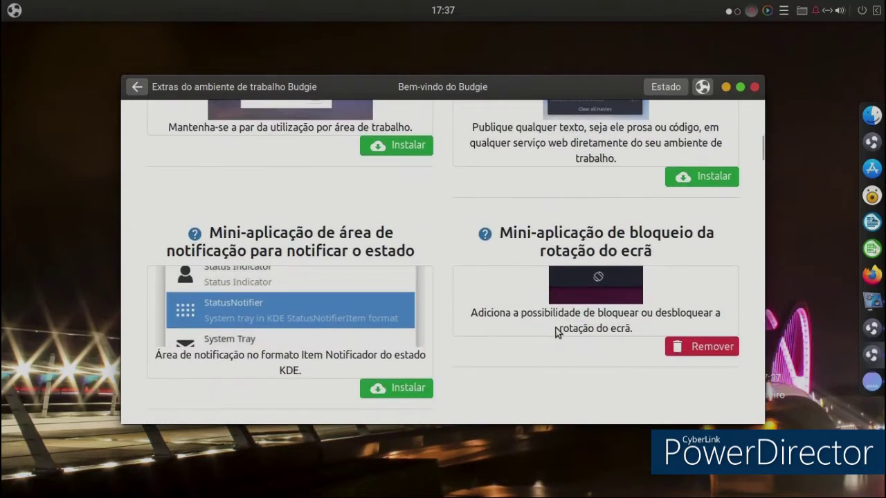
scroll(553, 328, down, 6)
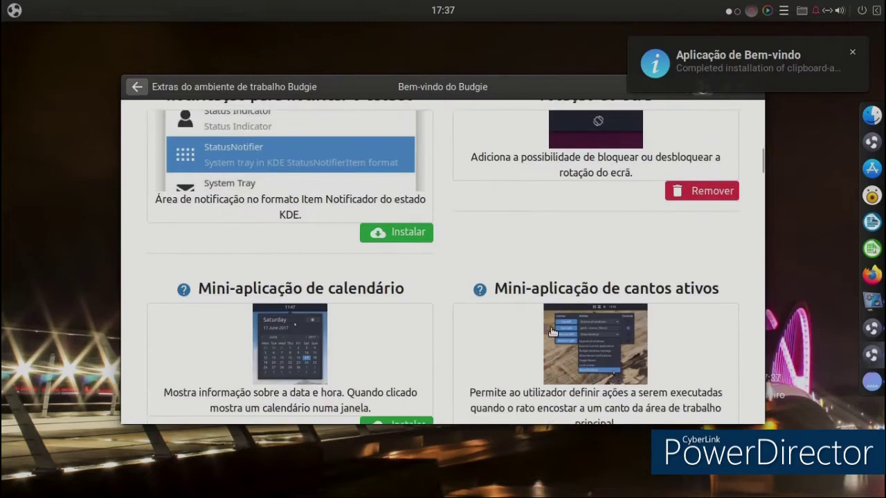
scroll(551, 331, down, 7)
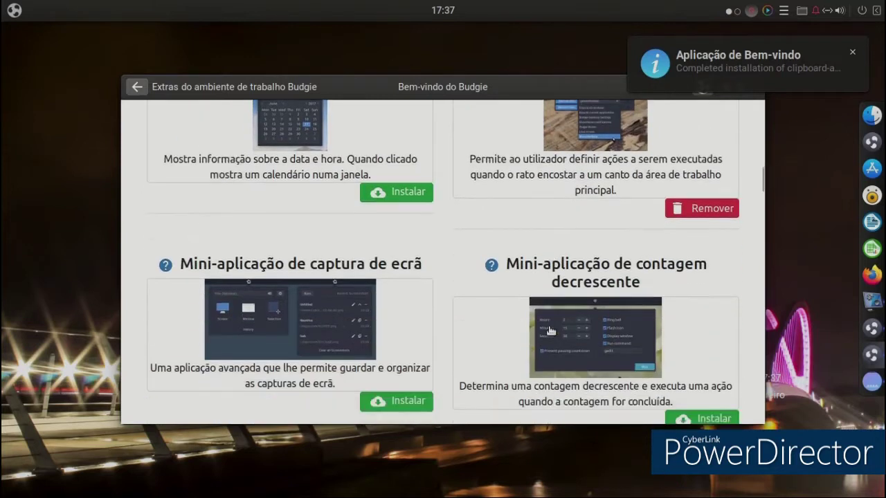
click(423, 333)
Find Mini-aplicação de Lightpad in the Budgie extras and install it.
scroll(514, 336, down, 5)
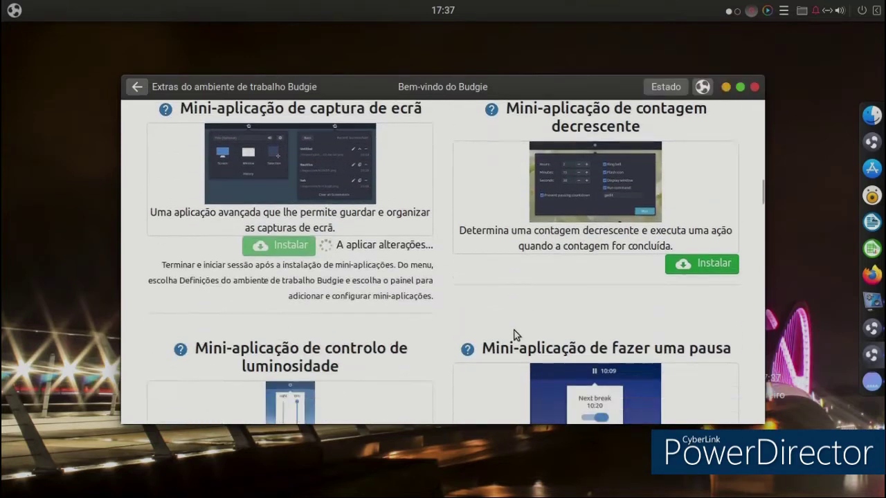
scroll(514, 335, down, 12)
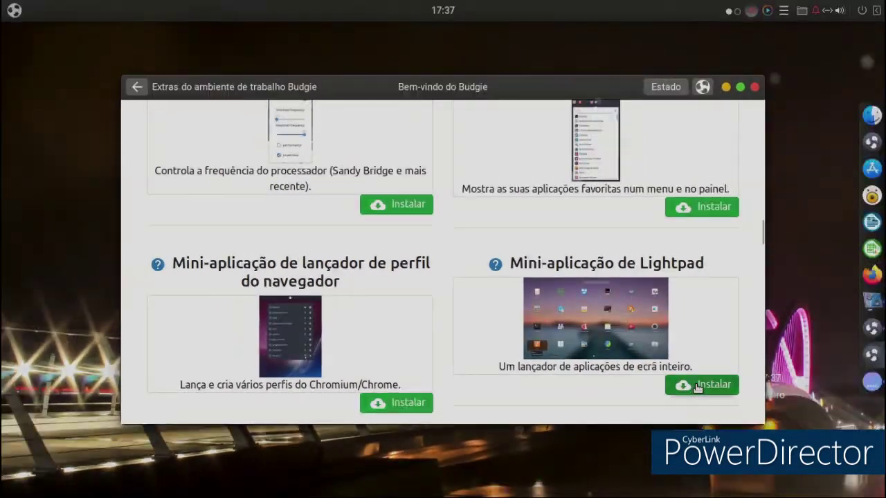
click(697, 384)
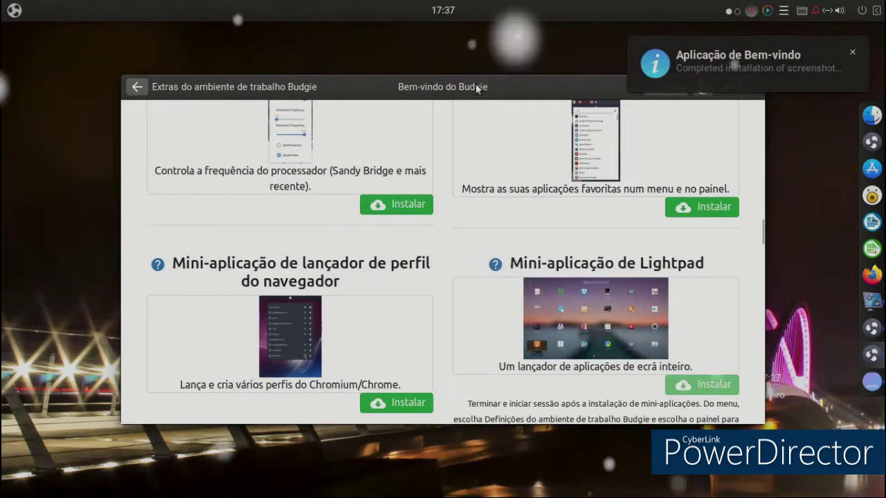
Move the Bem-vindo do Budgie window aside, try to close it, dismiss the notice and minimize the window.
drag(475, 83, 356, 139)
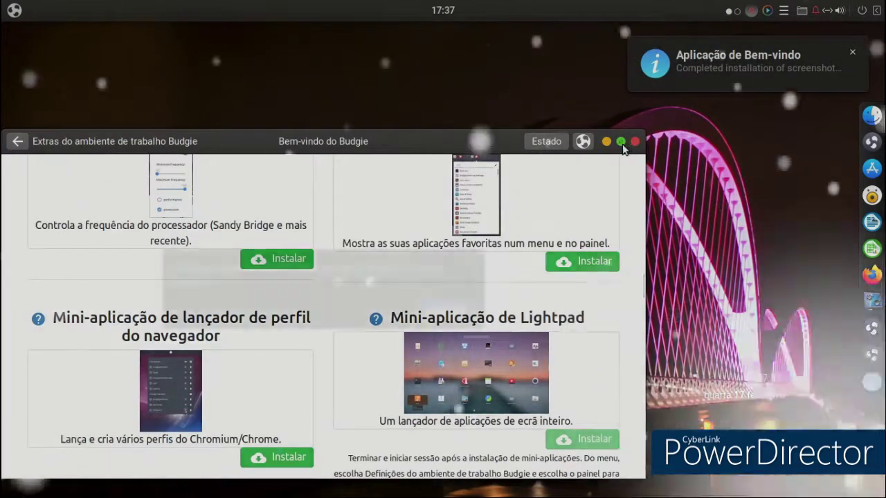
click(635, 141)
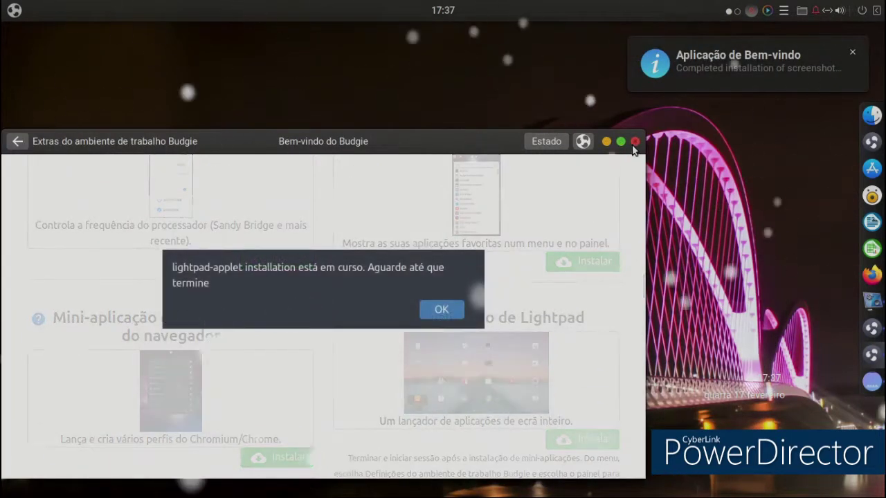
click(440, 309)
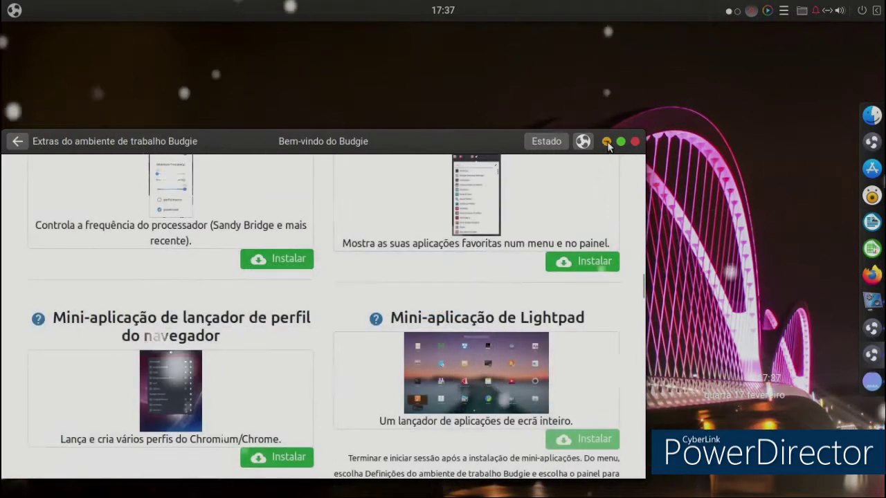
click(606, 142)
Open Firefox from the dock and close its window.
click(865, 275)
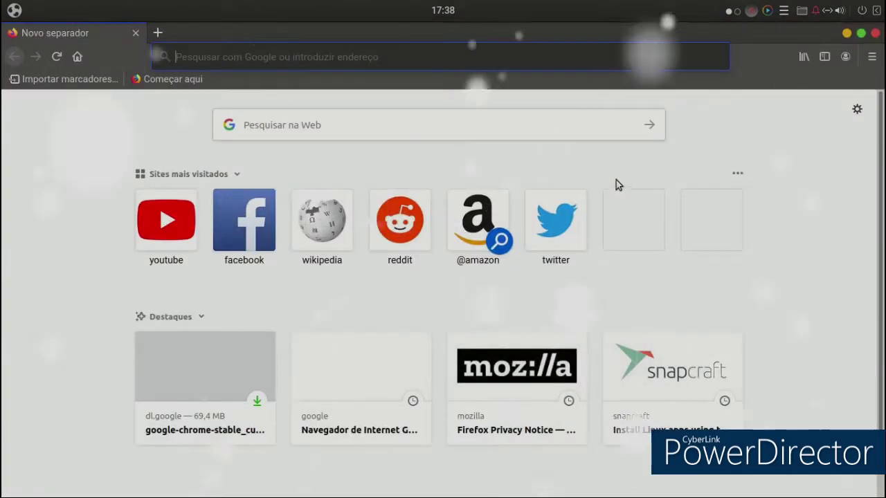
click(875, 34)
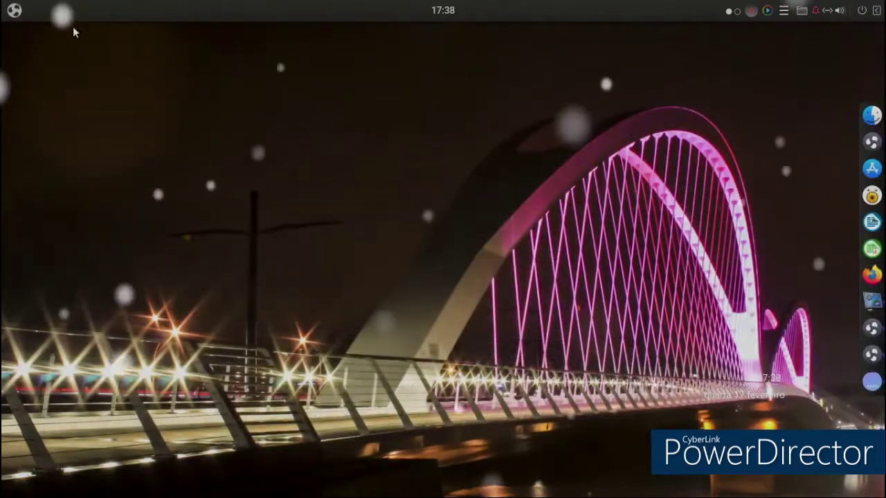
Launch Google Chrome from the Internet category, accepting it as default browser and the sending of usage statistics and error reports.
click(12, 14)
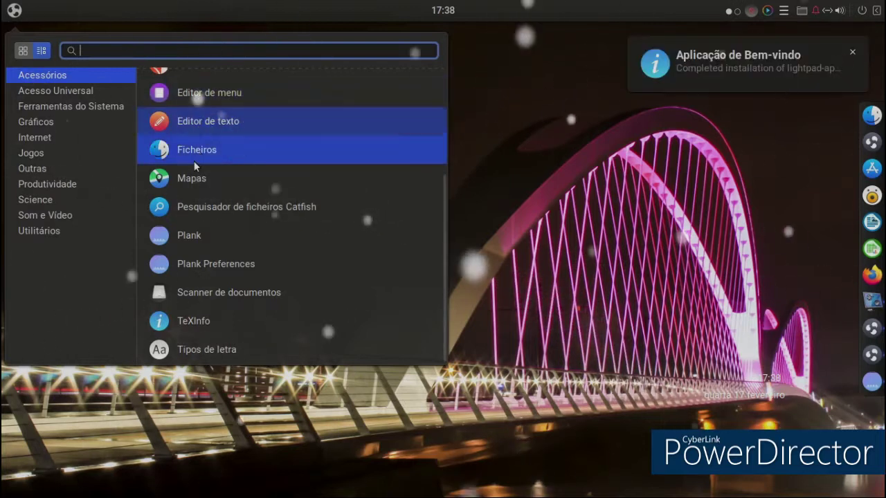
click(85, 139)
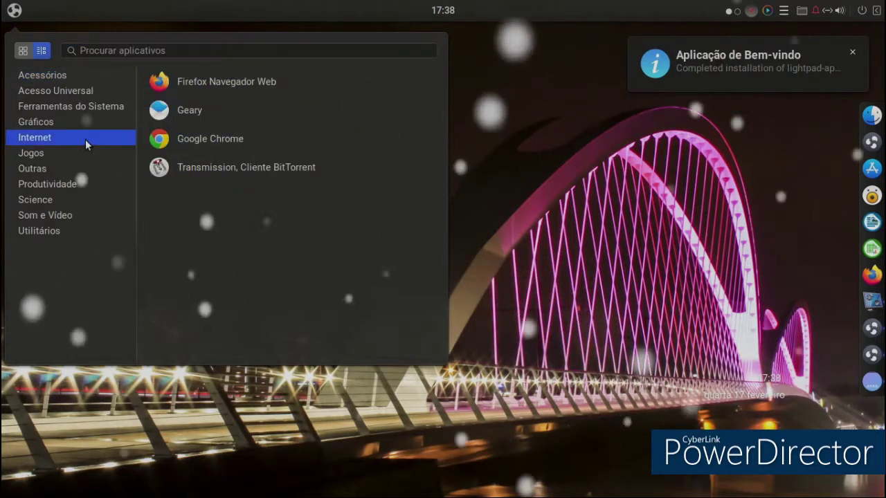
click(176, 141)
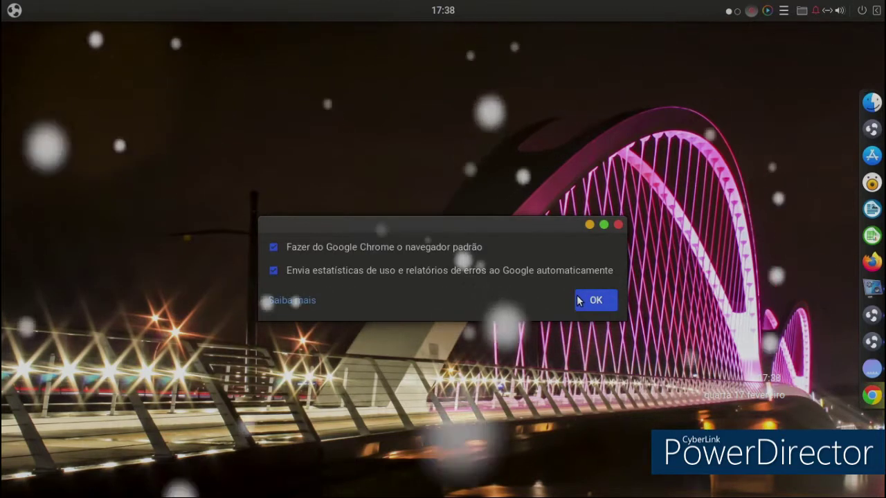
click(589, 304)
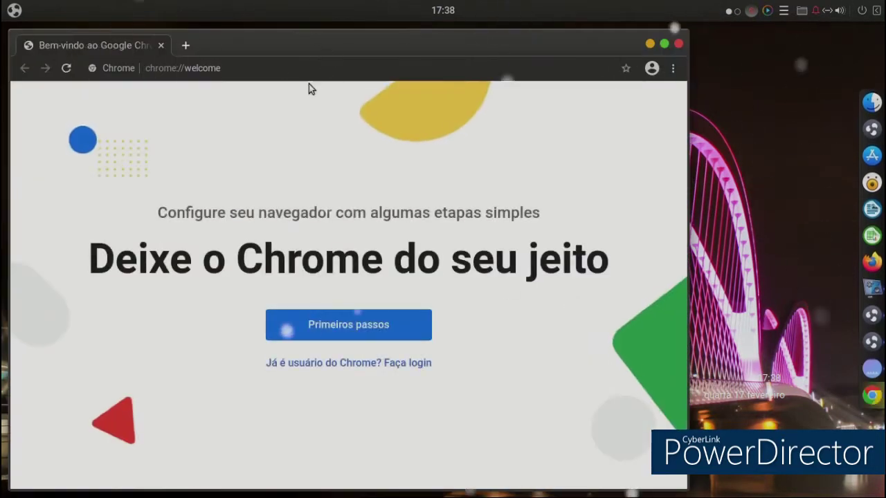
Search Google for "wallpaper mac" in a new tab and accept the cookie and data consent.
click(187, 46)
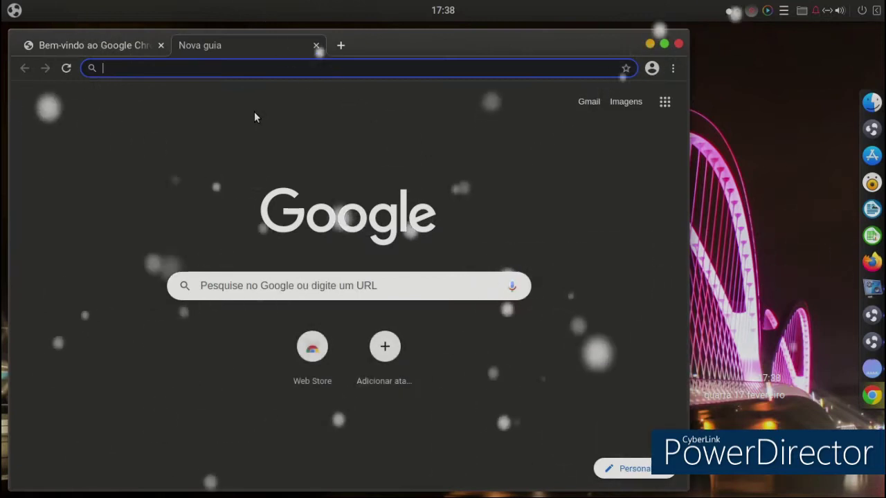
text(walpe)
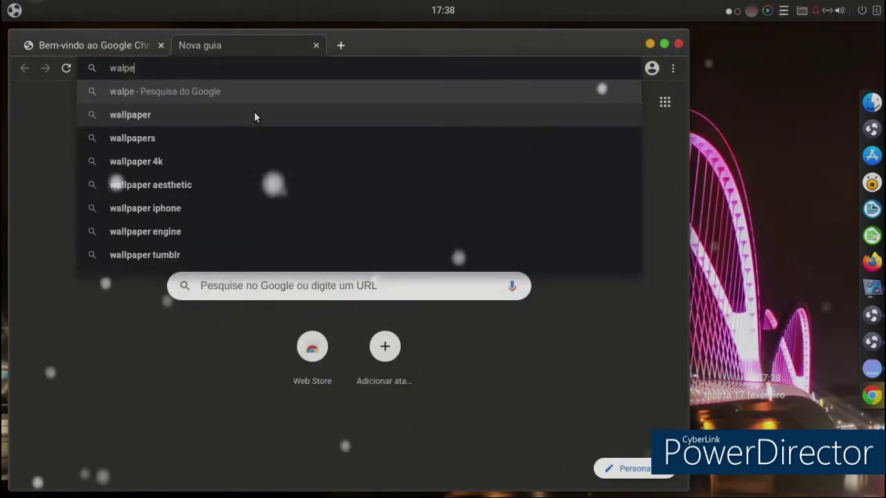
key(BackSpace)
key(BackSpace)
text(lpaper )
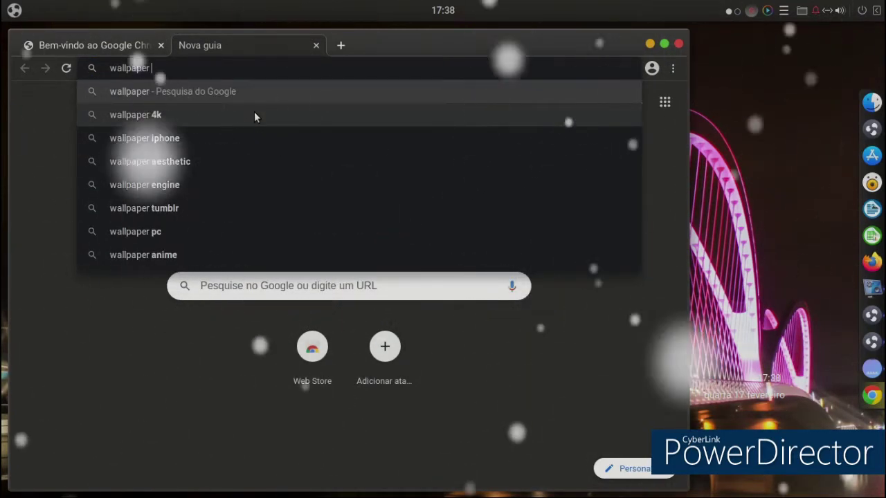
text(mac)
key(Return)
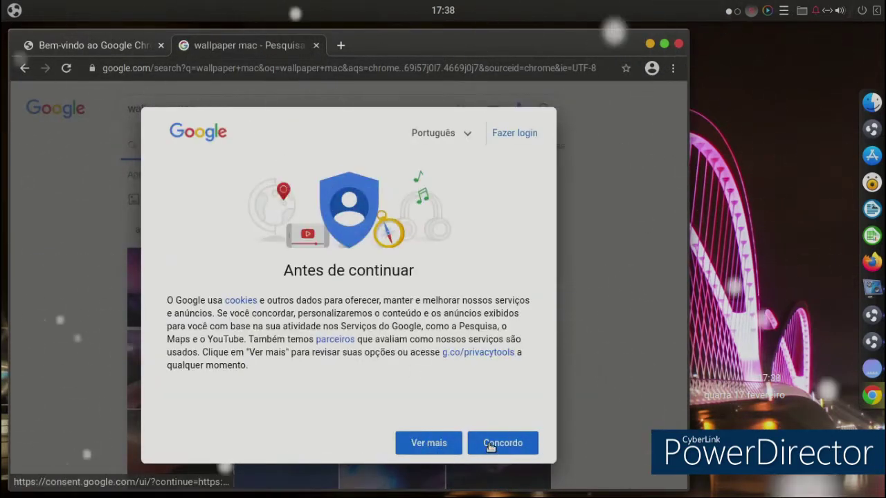
click(499, 442)
Open Unsplash's HD Mac Wallpapers page from the search results.
scroll(320, 238, down, 3)
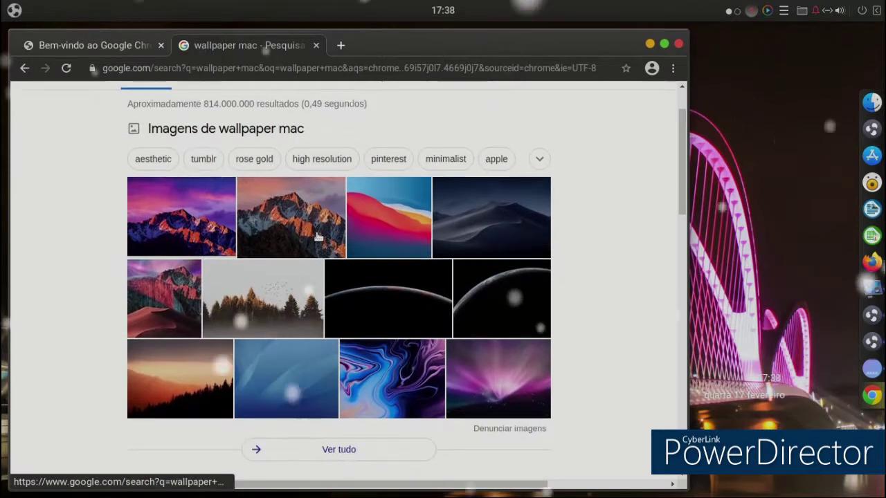
scroll(301, 267, down, 1)
click(260, 342)
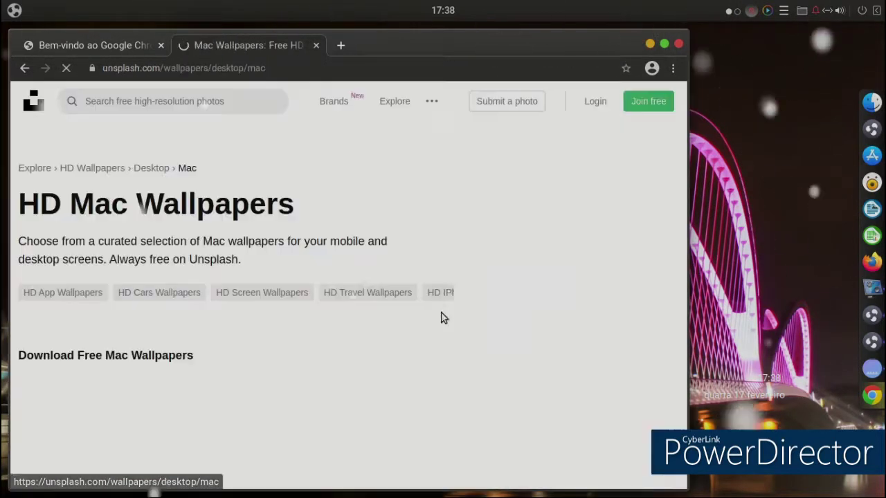
Find the blue and purple sunset photo over dark hills among the Mac wallpapers, download it for free, and close Chrome.
scroll(519, 283, down, 3)
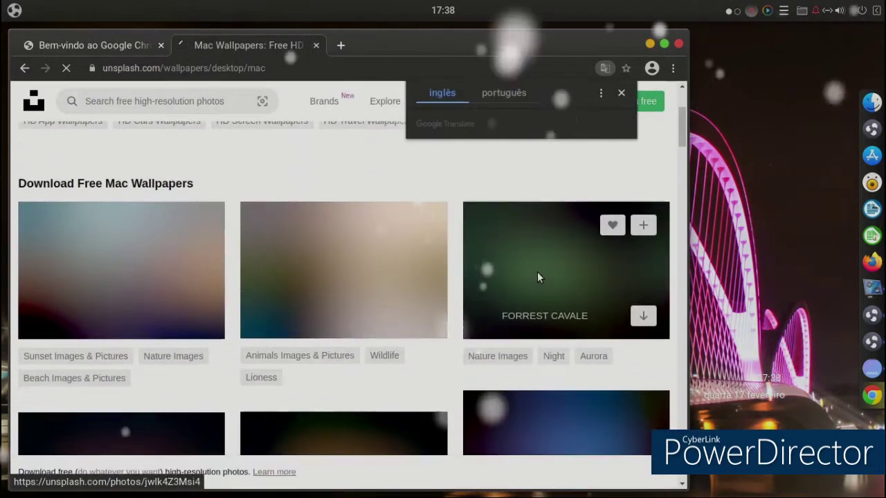
scroll(536, 271, down, 5)
scroll(535, 278, up, 10)
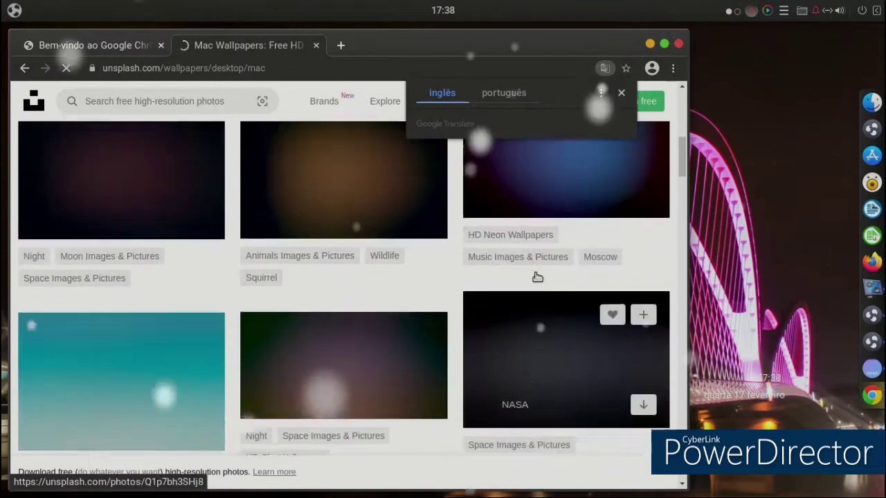
scroll(369, 312, down, 8)
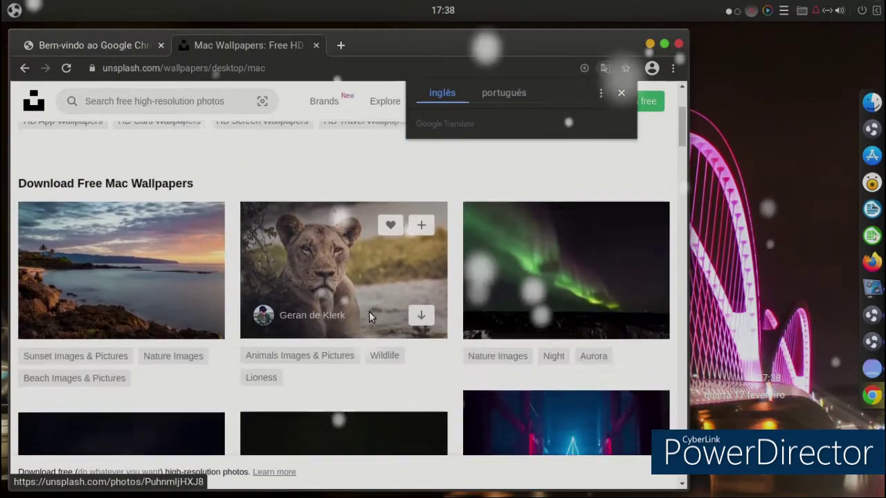
scroll(356, 314, down, 6)
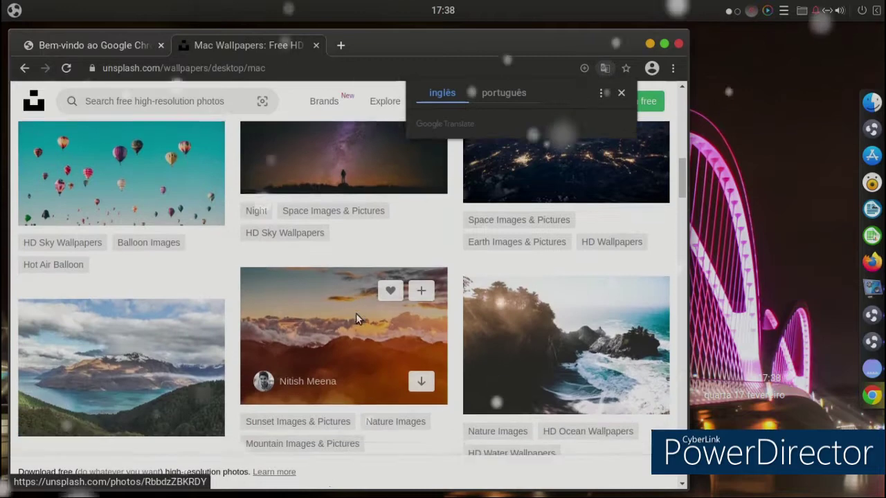
scroll(354, 313, down, 6)
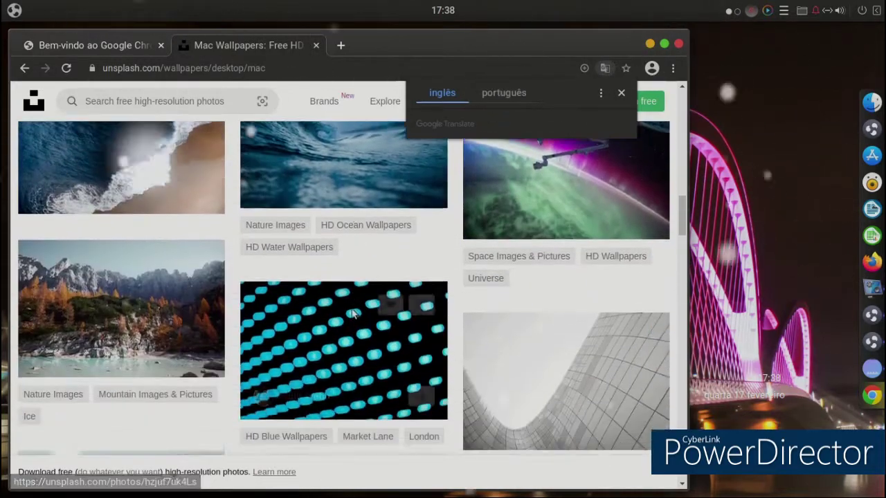
scroll(348, 312, down, 6)
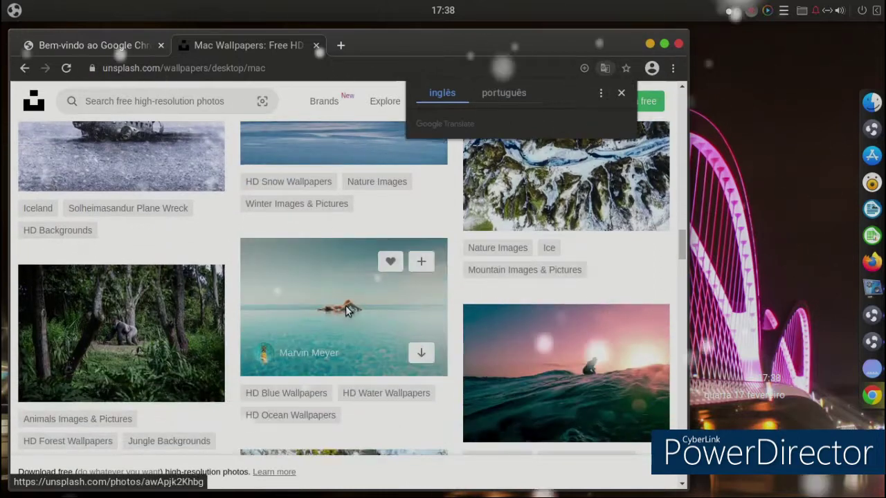
scroll(346, 312, down, 2)
scroll(355, 305, down, 3)
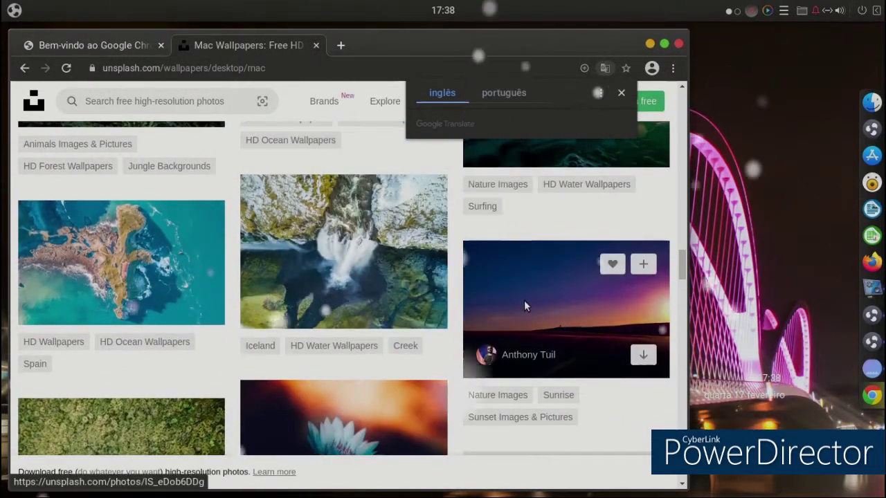
click(521, 304)
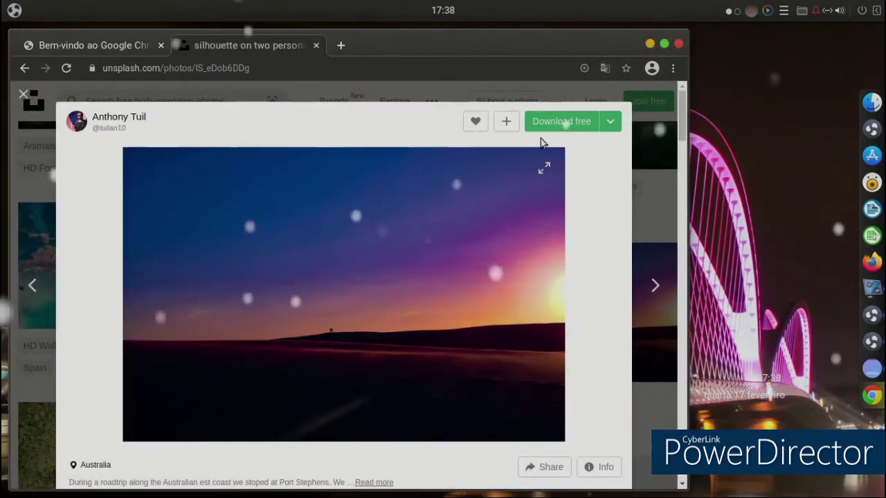
click(558, 123)
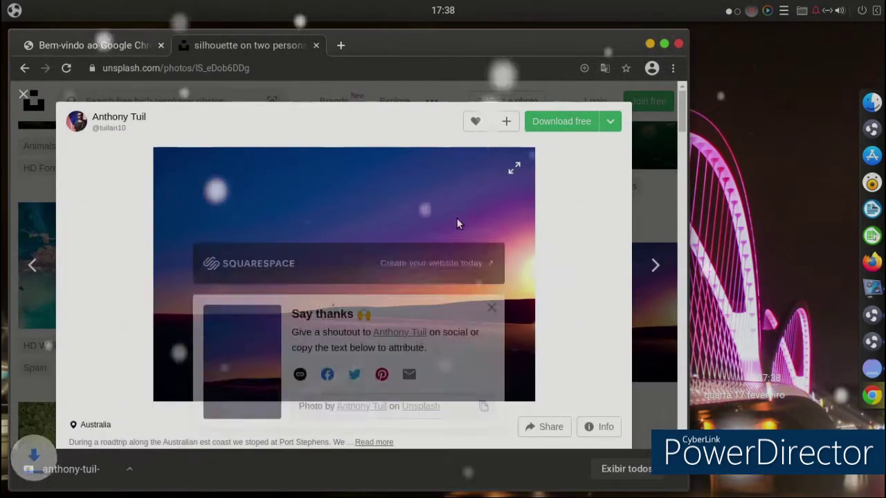
click(679, 44)
Set the downloaded sunset image in the Transferências folder as the desktop background and close the file manager.
click(871, 115)
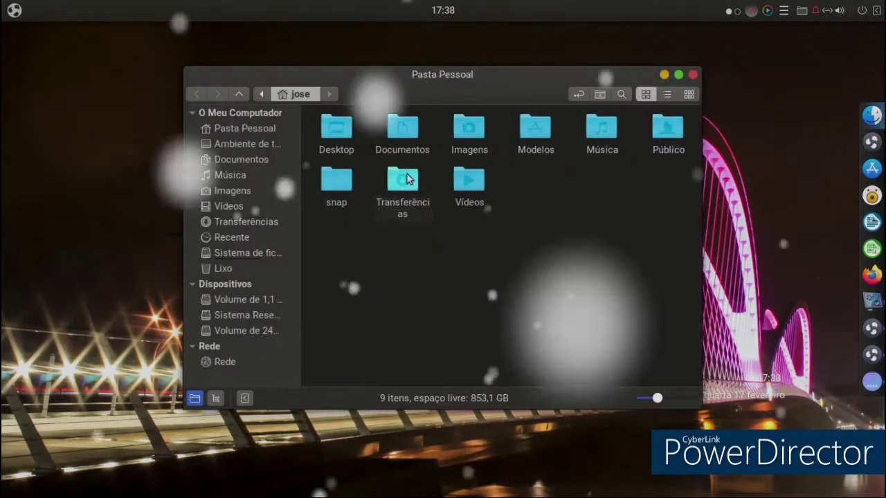
double_click(406, 179)
right_click(349, 137)
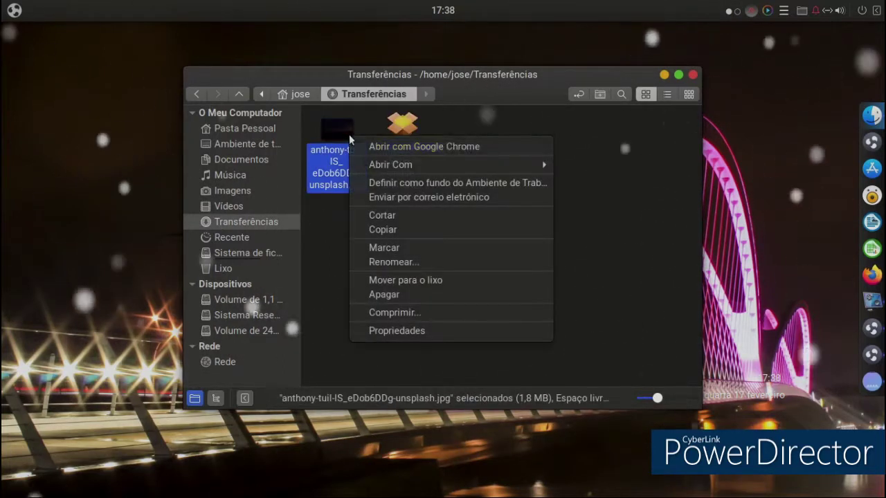
click(377, 183)
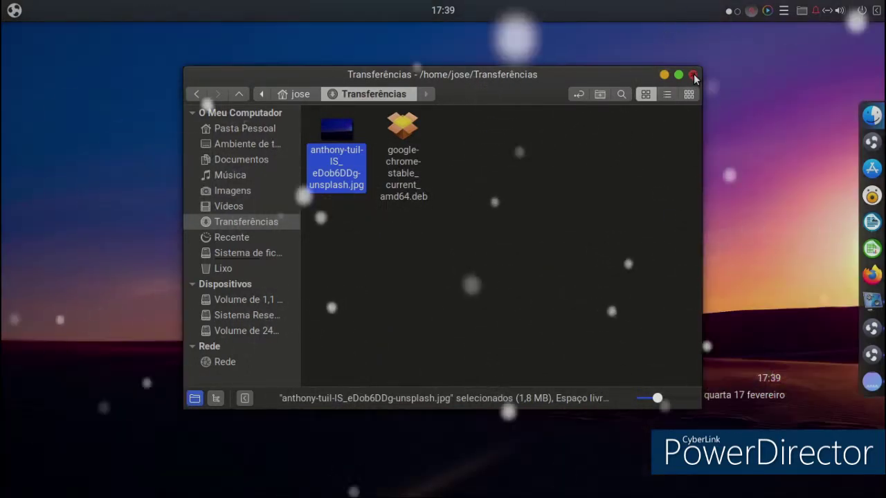
click(694, 75)
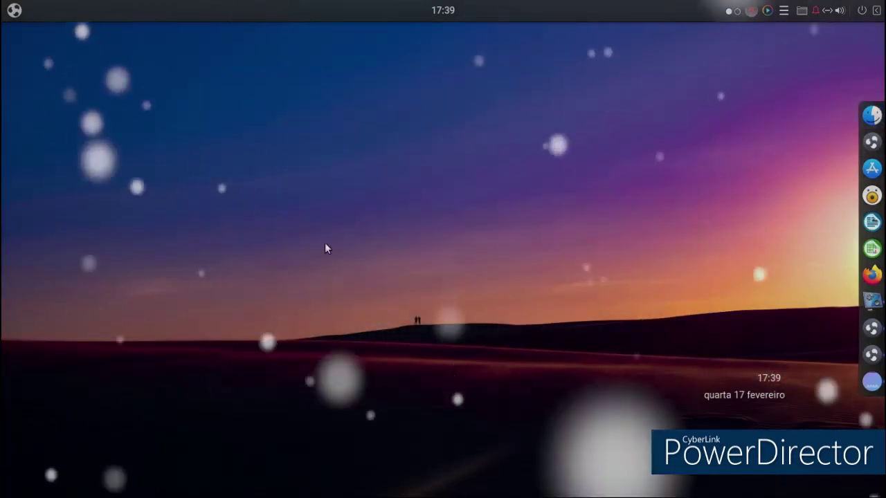
Browse the installed applications in the Jogos, Outras, Produtividade, Science, Som e Vídeo and Utilitários categories.
click(14, 10)
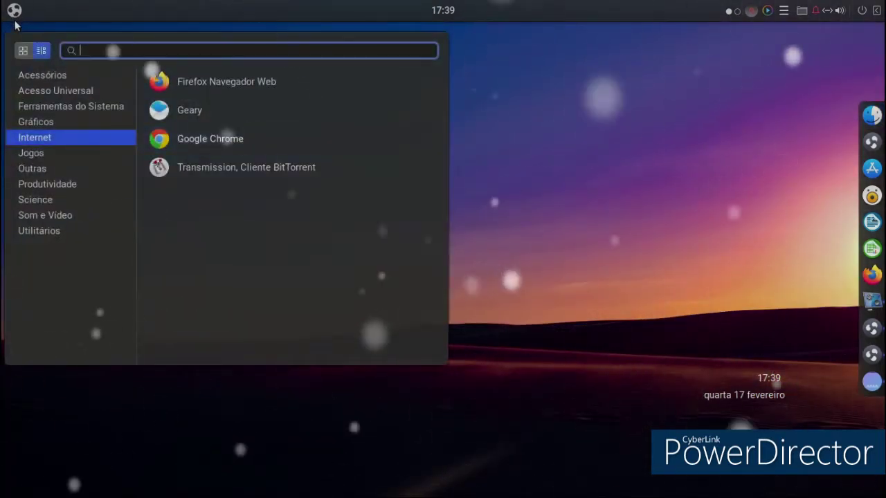
click(64, 154)
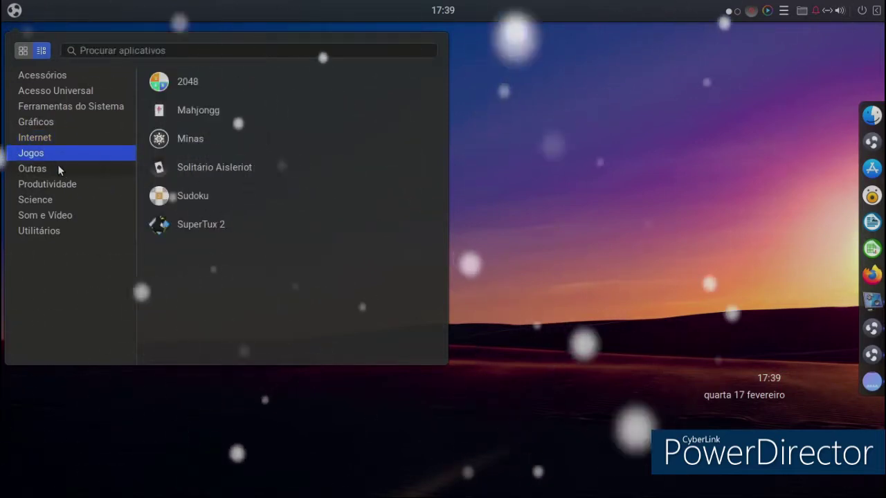
click(59, 170)
click(57, 186)
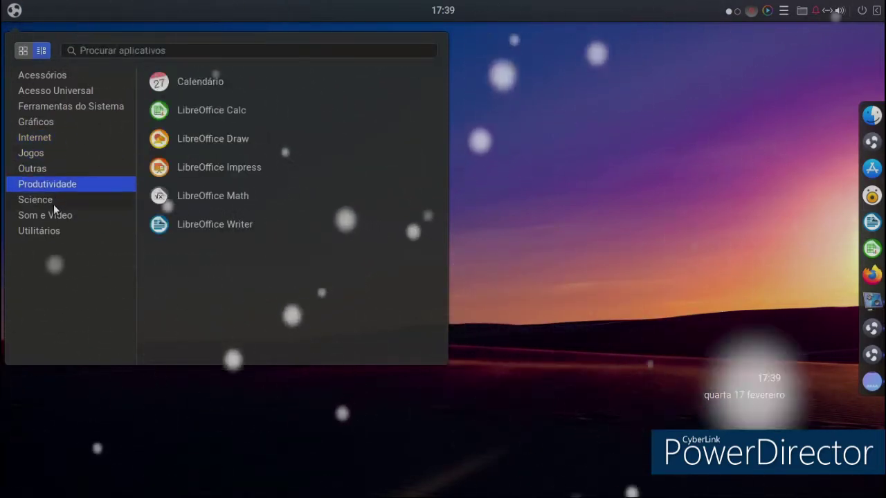
click(57, 201)
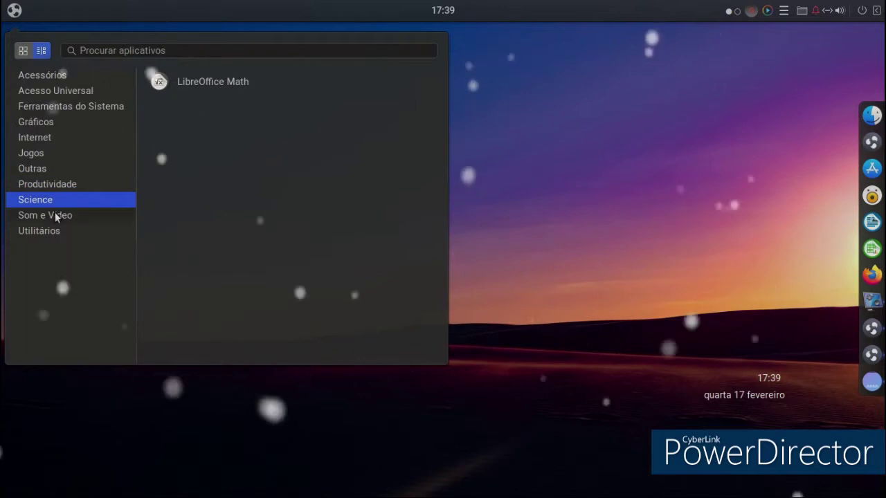
click(57, 216)
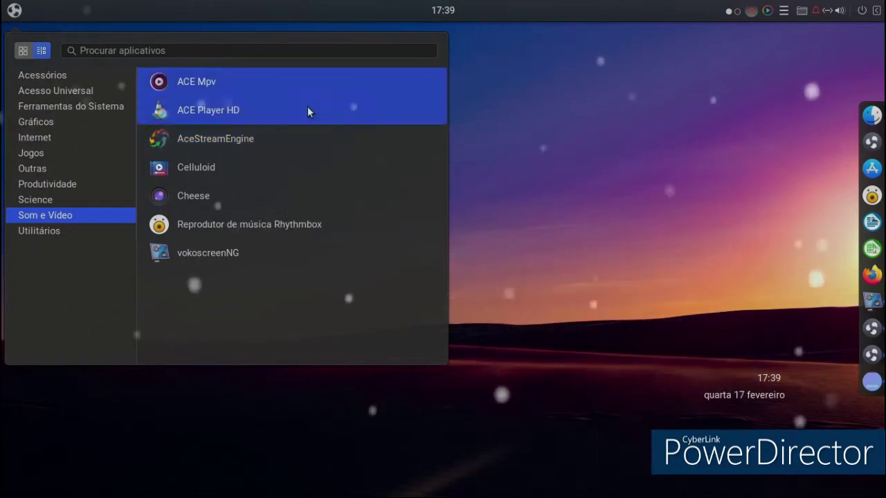
click(111, 230)
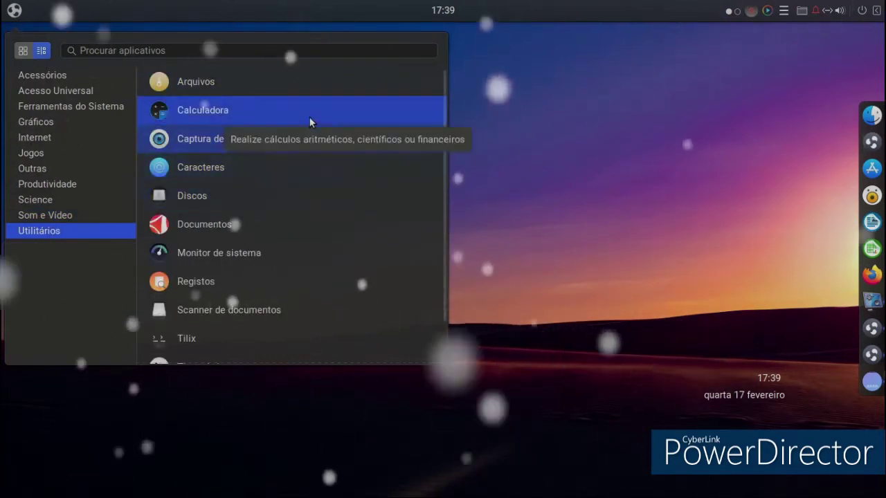
Launch Calculadora and calculate 52+29.
click(309, 117)
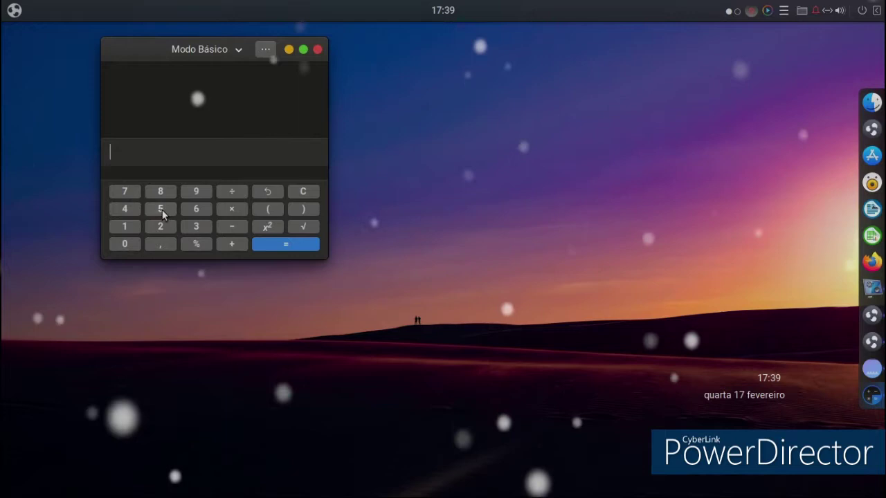
click(160, 209)
click(237, 246)
click(159, 229)
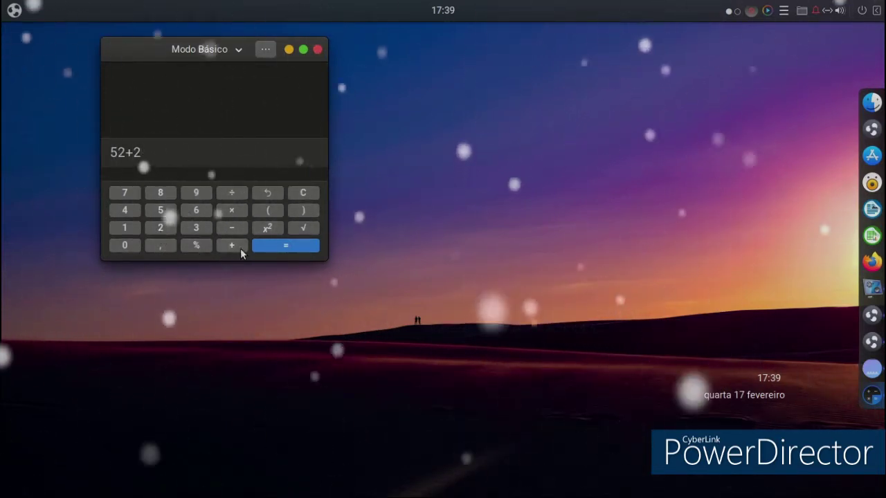
click(195, 198)
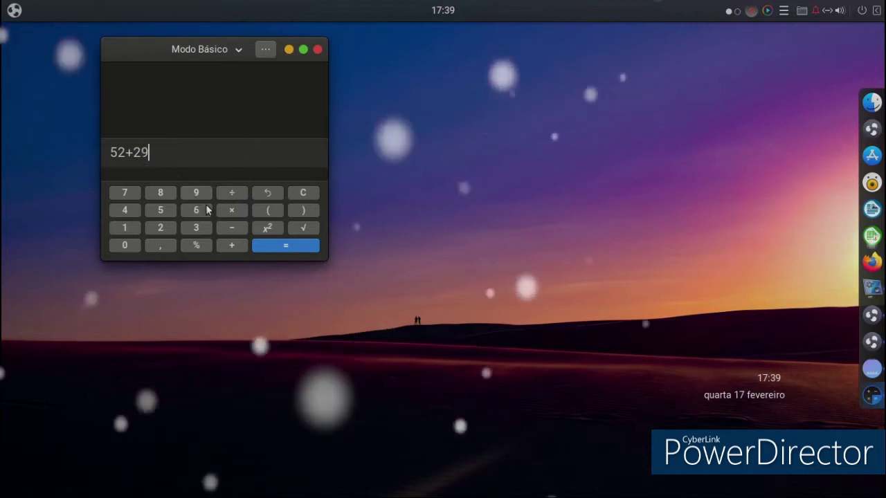
click(277, 246)
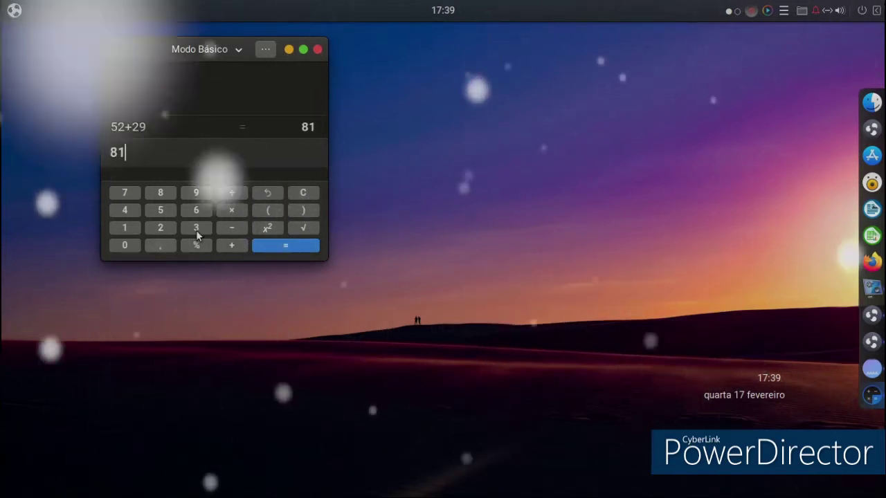
Calculate 658+2 in the calculator.
click(162, 210)
click(160, 194)
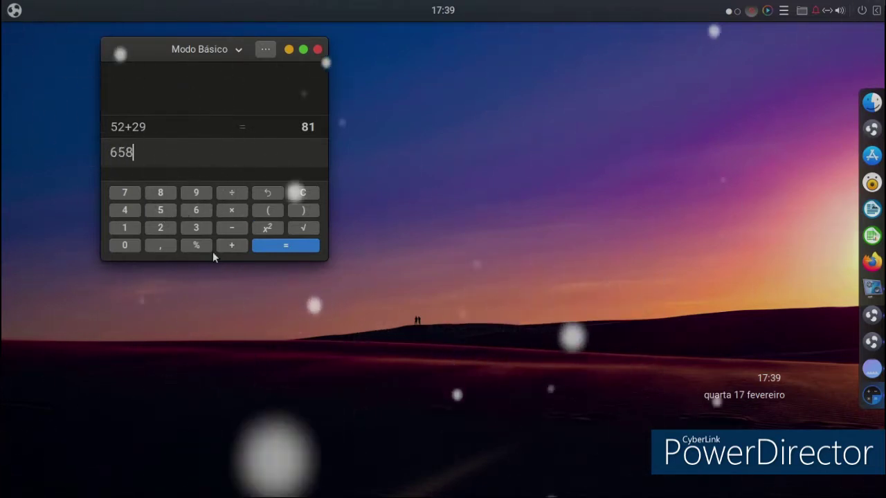
click(231, 247)
click(160, 227)
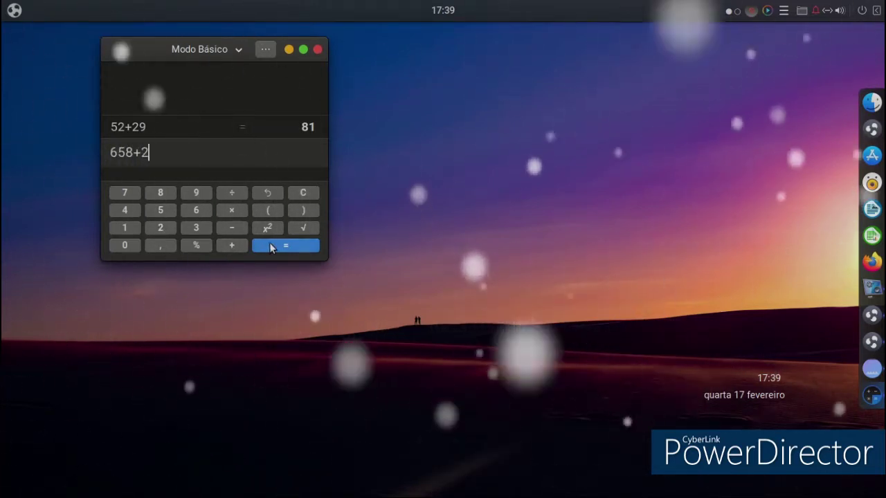
click(274, 245)
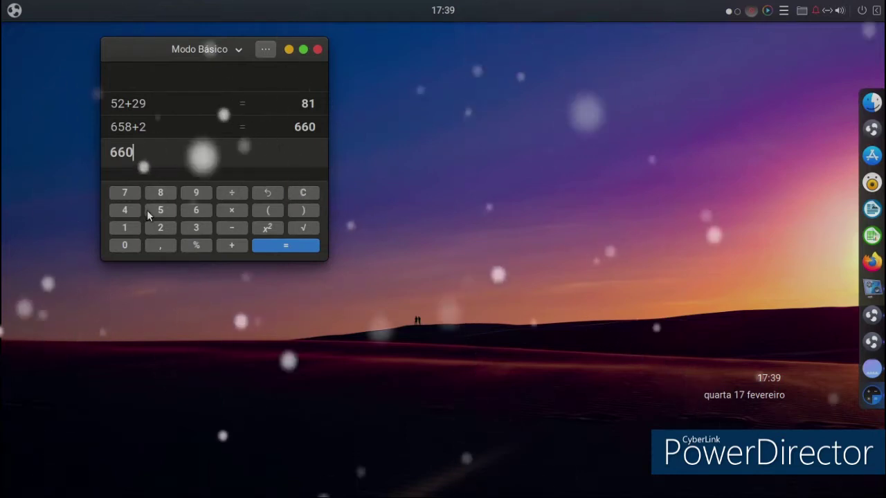
Calculate 47+63 in the calculator.
click(125, 209)
click(126, 195)
click(228, 245)
click(191, 211)
click(195, 228)
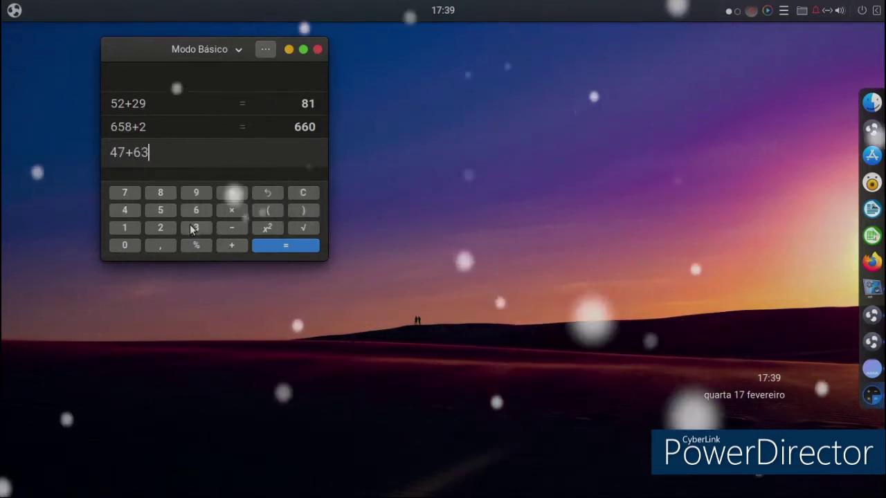
click(272, 248)
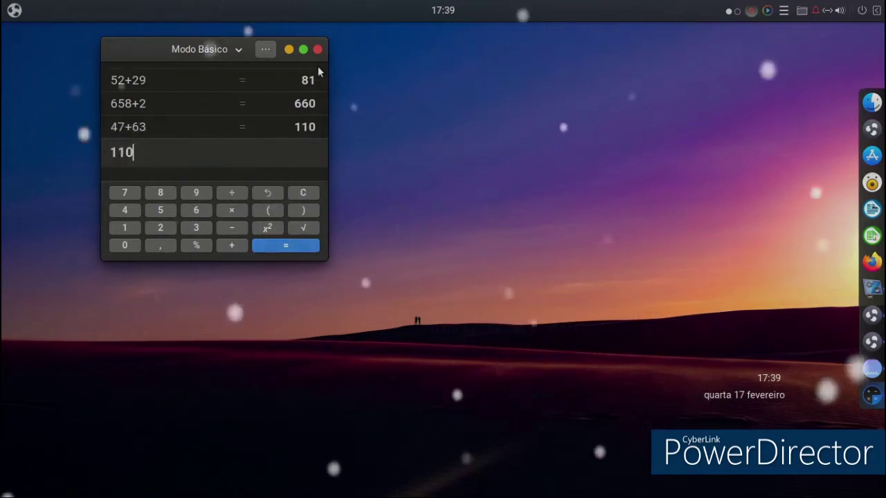
Enable Zeros finais and Separador de milhares in the calculator's preferences, and close the calculator.
click(264, 50)
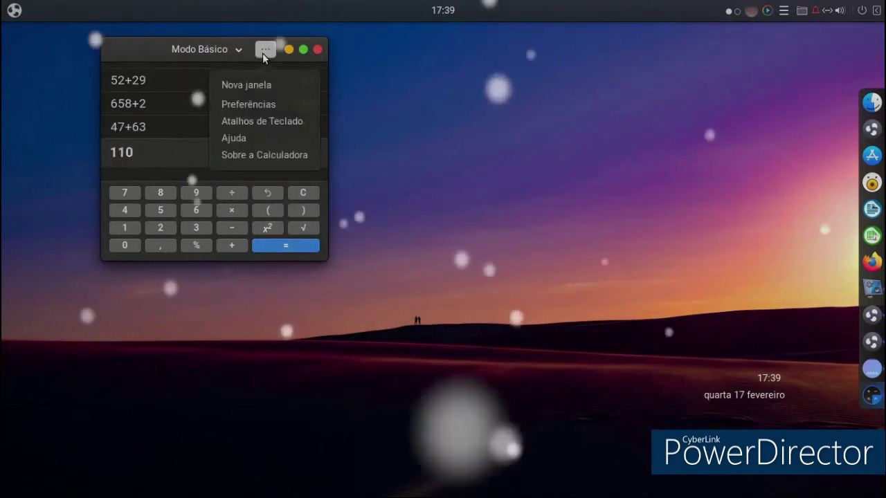
click(250, 104)
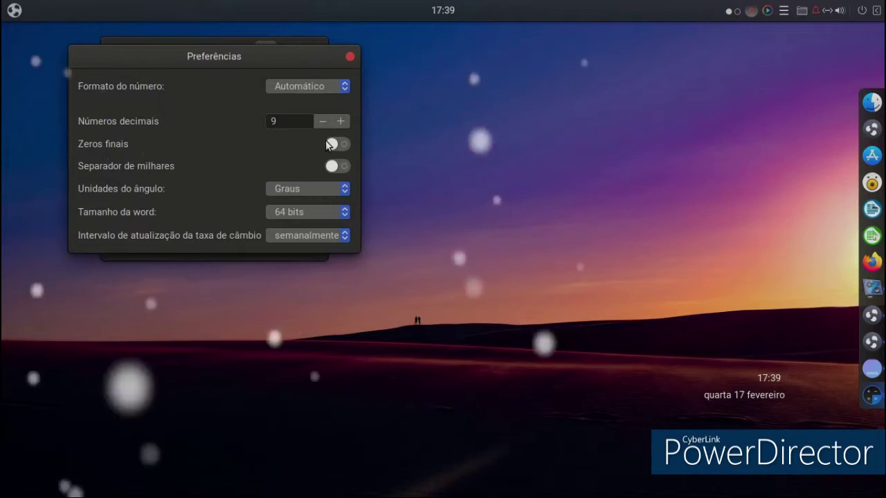
click(337, 166)
click(337, 144)
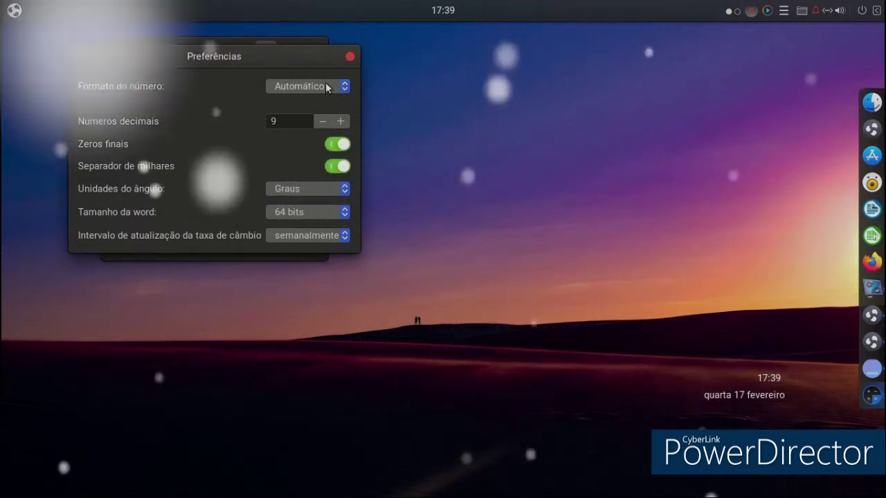
click(351, 56)
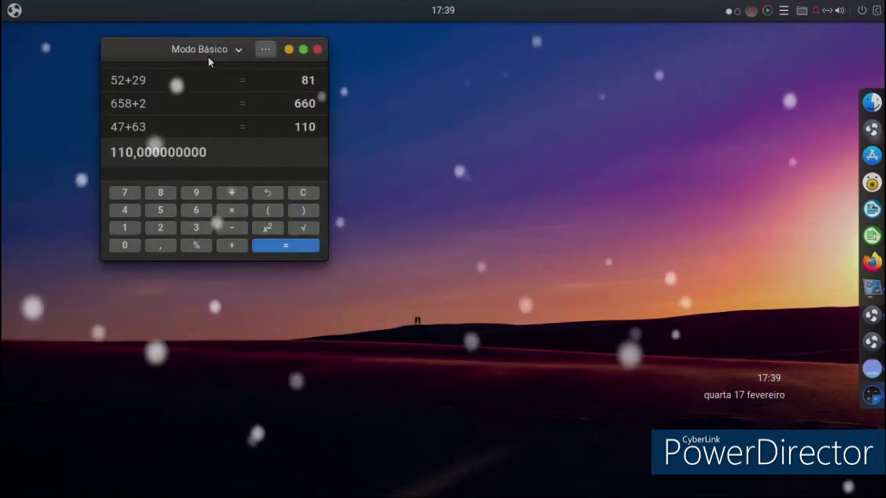
drag(190, 54, 247, 78)
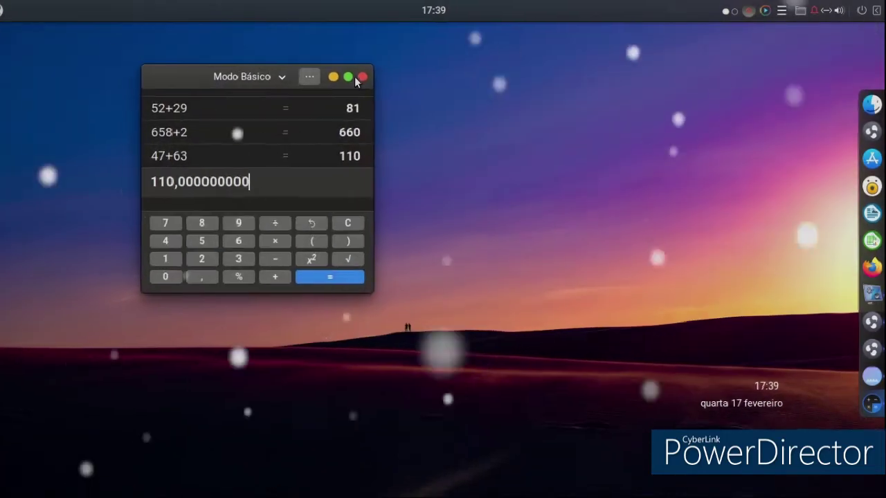
click(338, 81)
Launch Tilix from the Utilitários category and run the command list in the terminal.
click(14, 11)
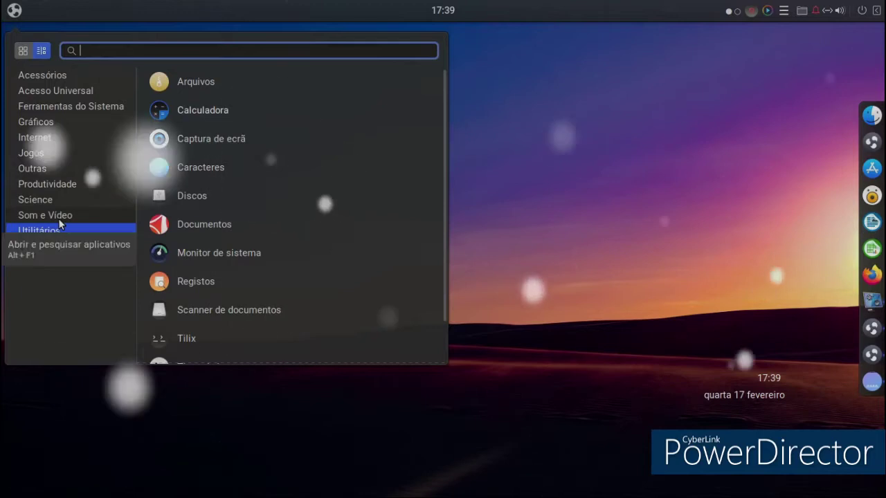
scroll(225, 188, down, 1)
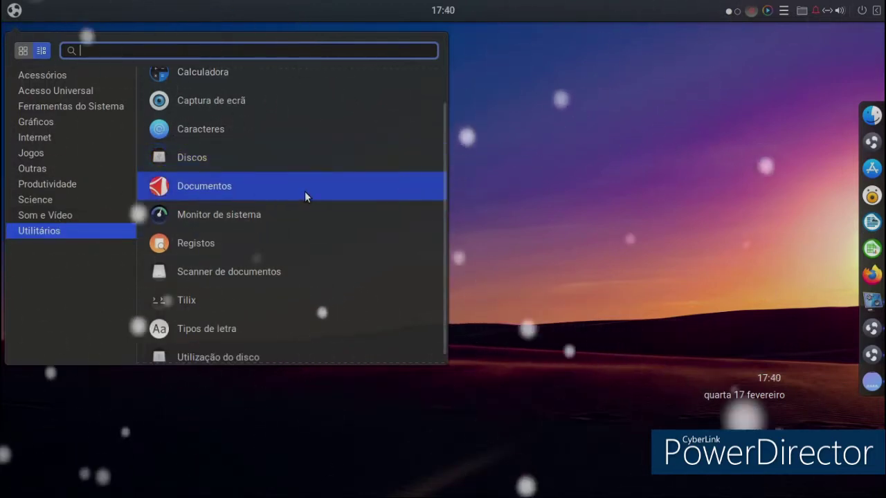
click(264, 286)
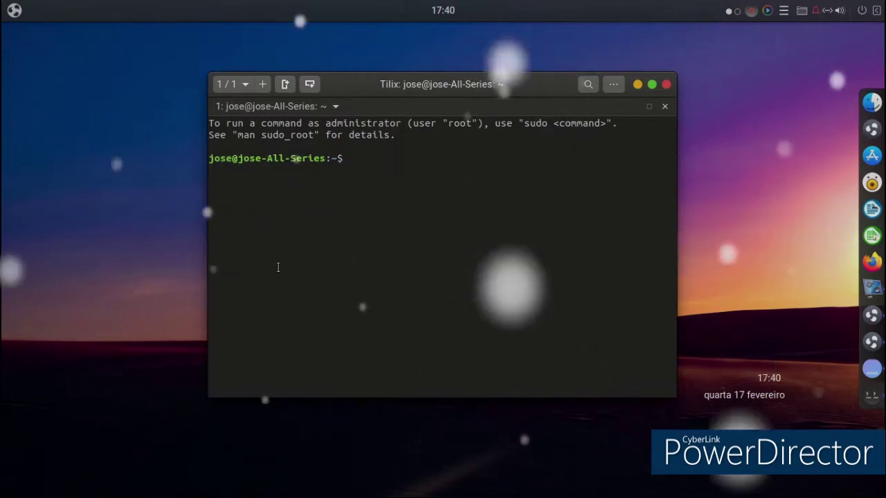
text(dir)
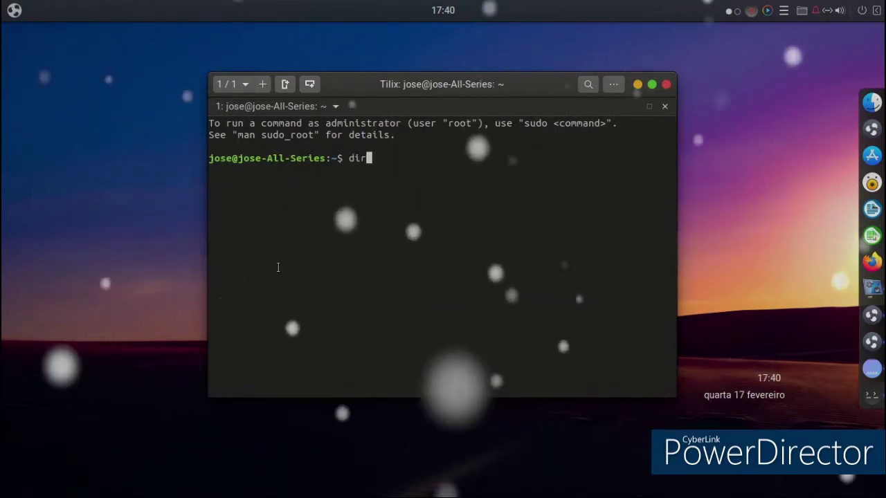
key(BackSpace)
text(list)
key(Return)
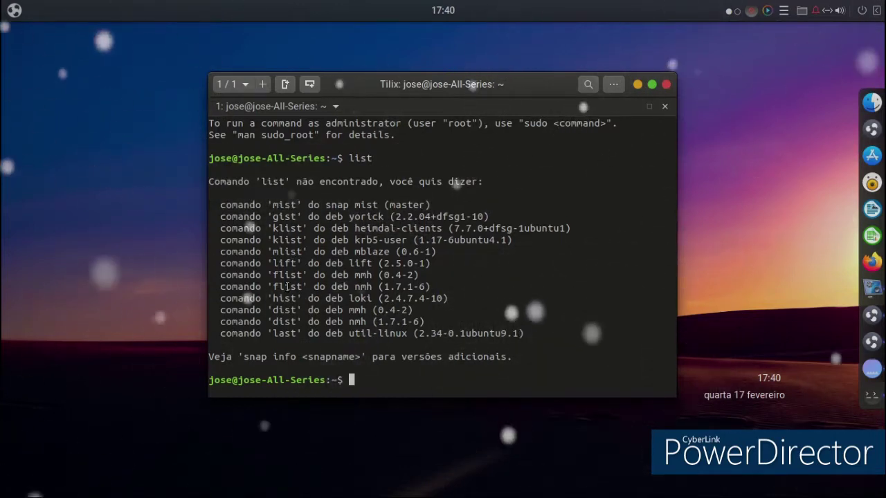
Set the theme variant to Claro in Tilix's appearance preferences.
click(613, 85)
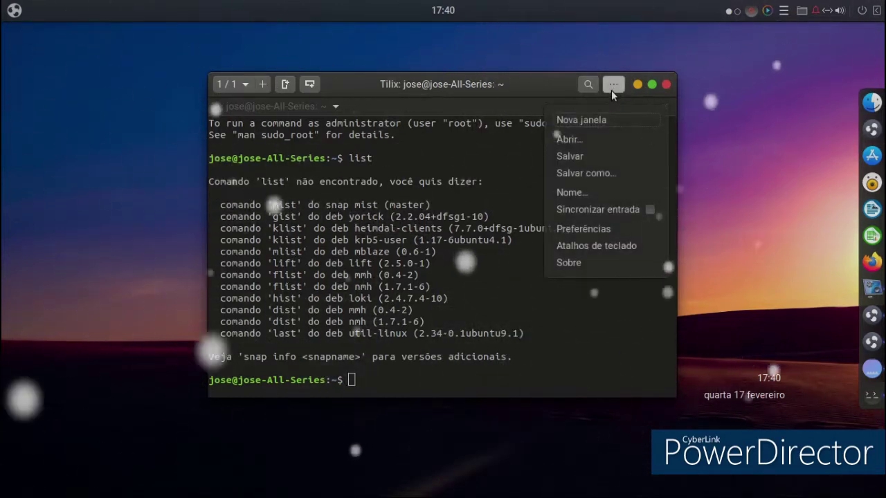
click(584, 236)
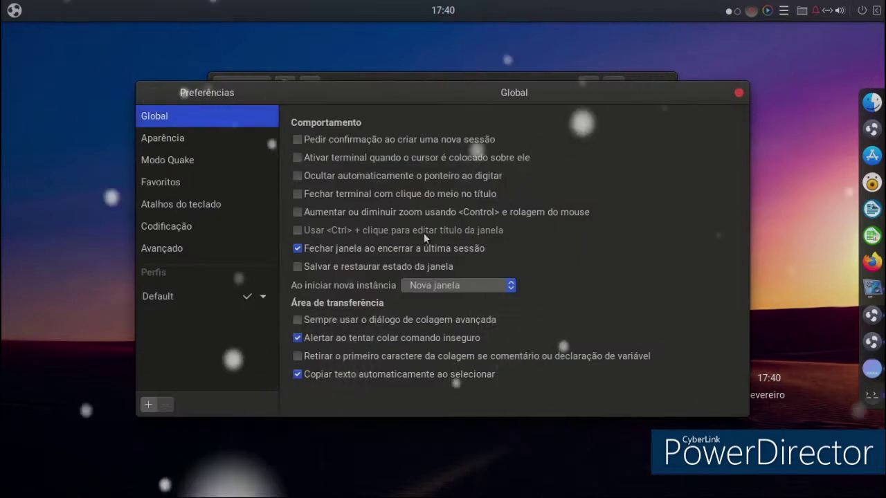
click(166, 138)
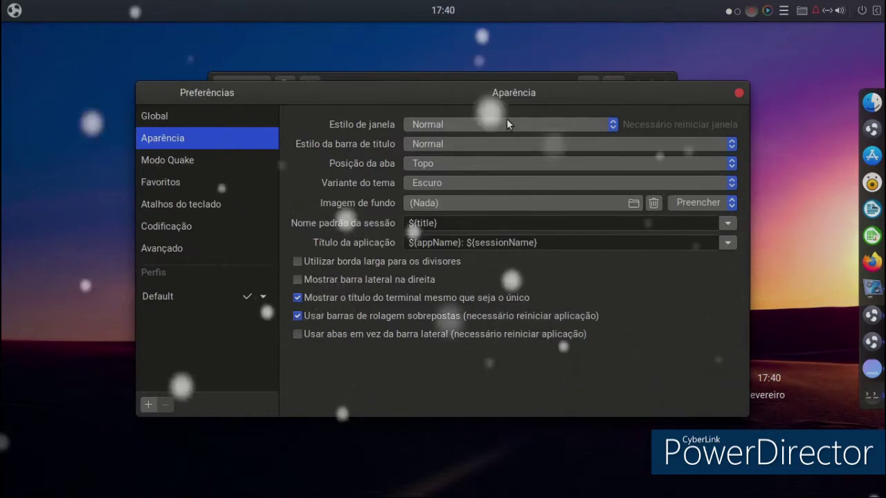
click(520, 143)
click(521, 143)
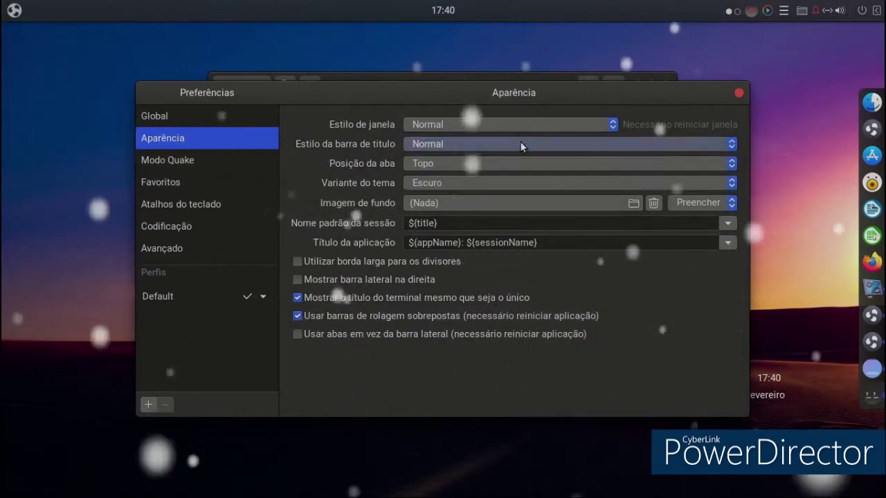
click(517, 129)
click(517, 133)
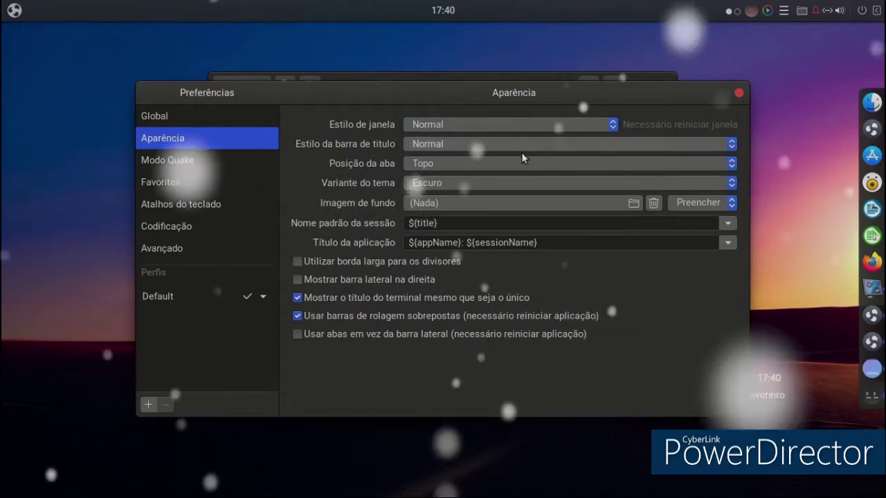
click(533, 178)
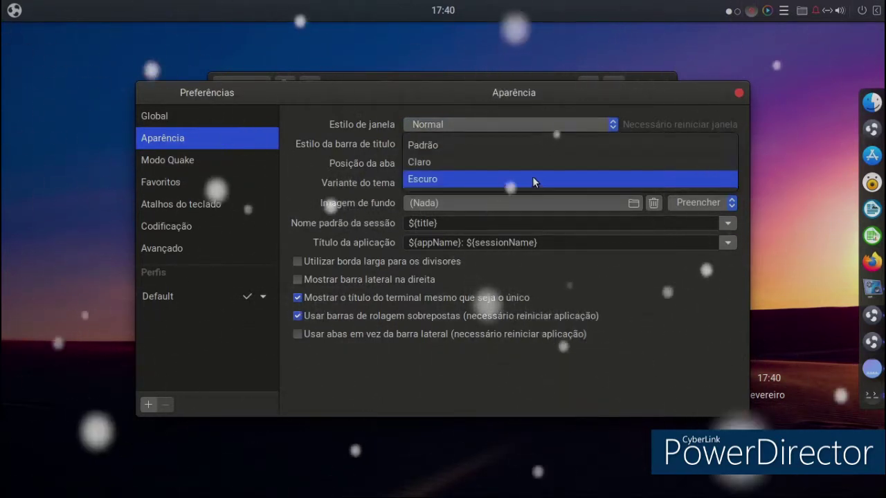
click(531, 162)
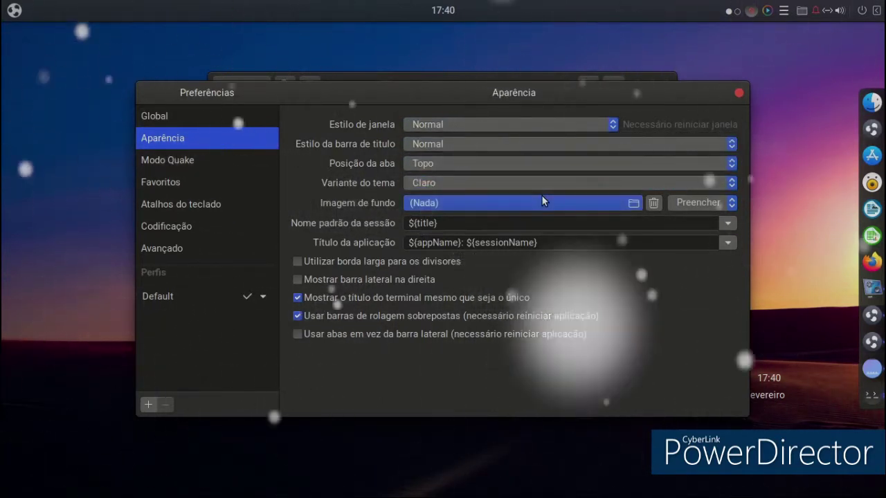
Look at the background image chooser and the Modo Quake and Favoritos preferences without changing anything, and close Tilix.
click(542, 200)
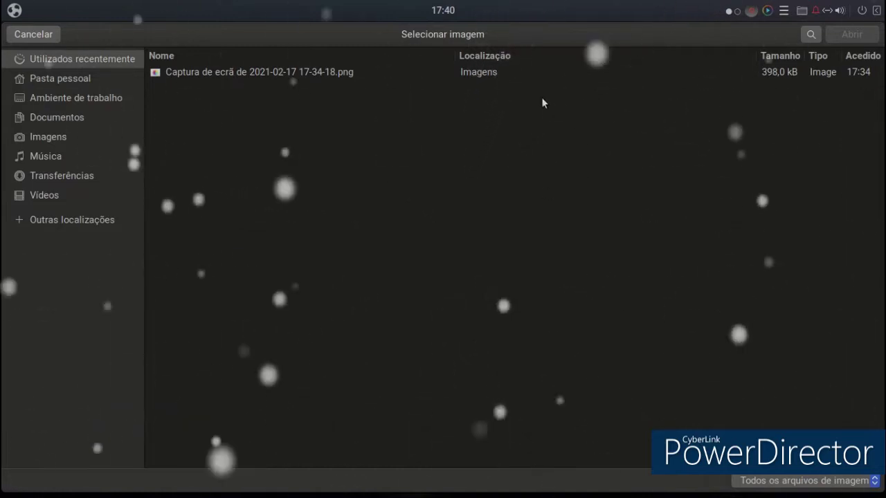
click(26, 33)
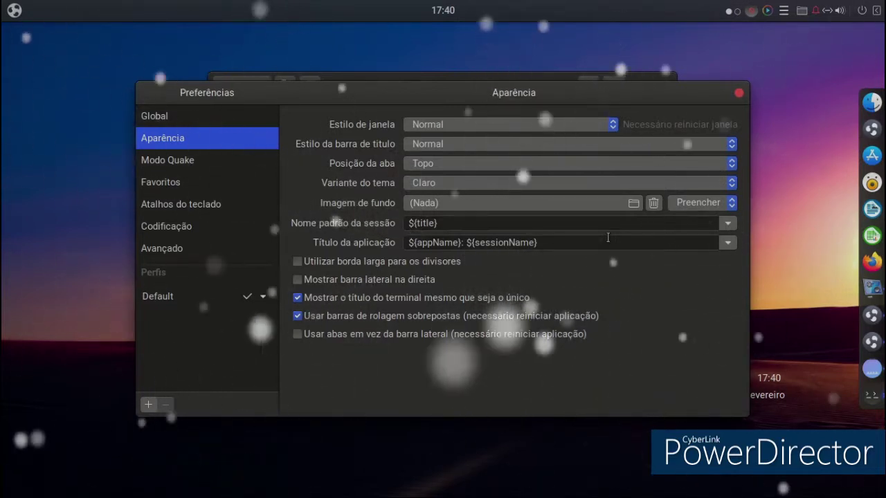
click(186, 158)
click(166, 183)
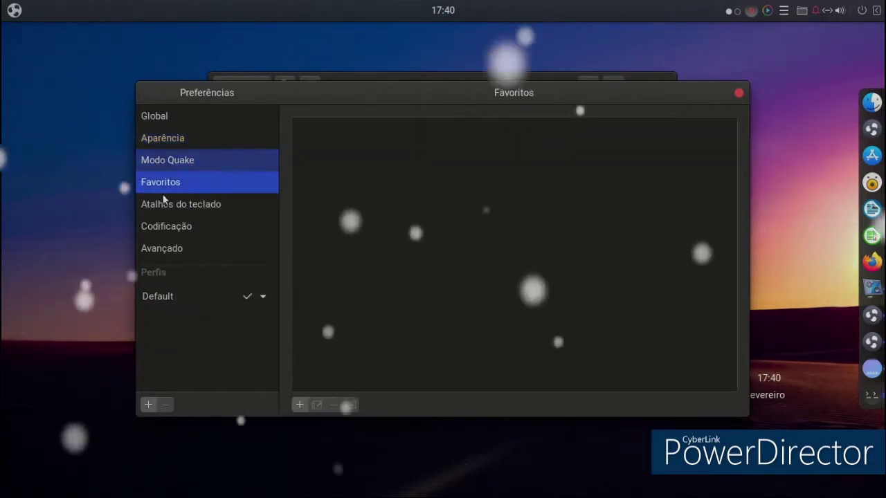
click(737, 93)
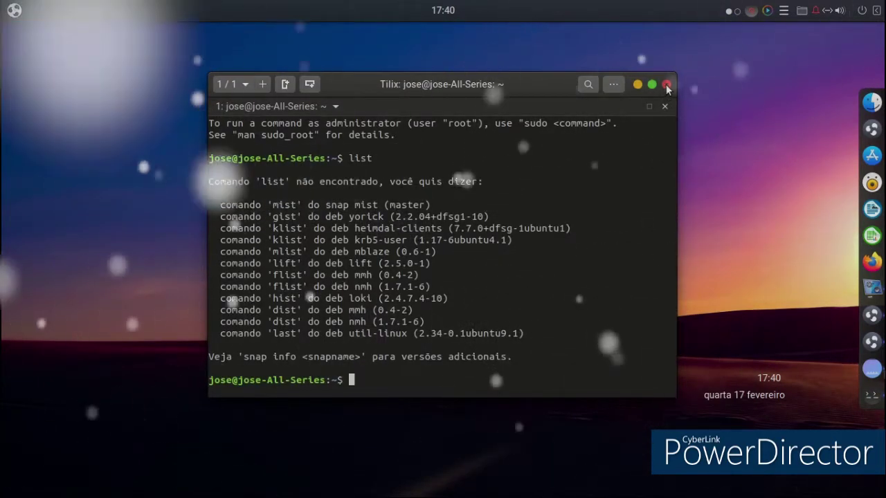
click(666, 84)
Open the software store and browse the games offered in its Jogos category.
click(872, 169)
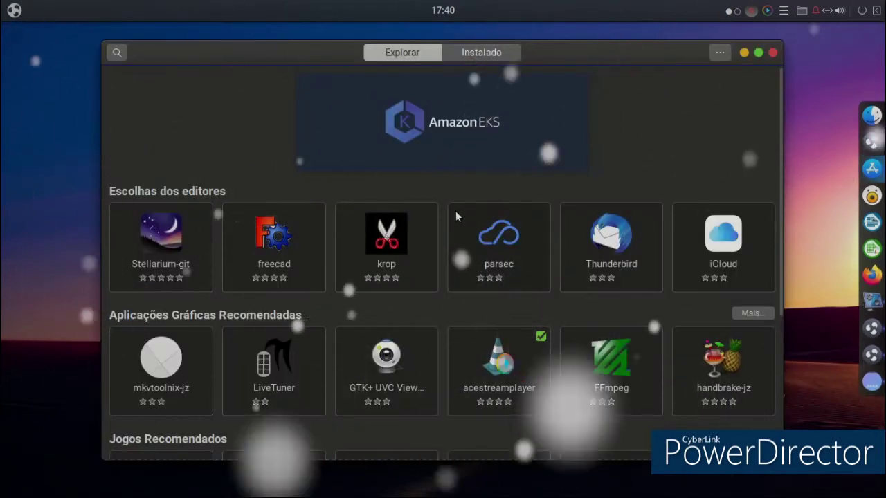
scroll(463, 228, down, 6)
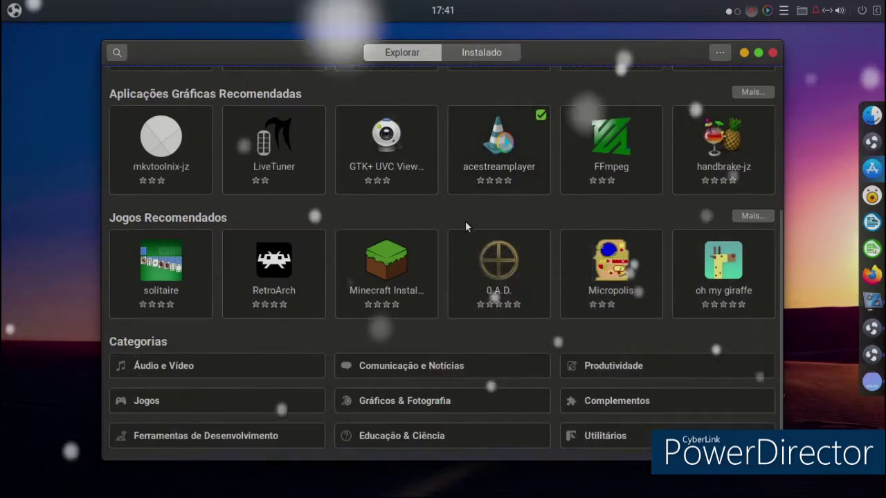
click(184, 398)
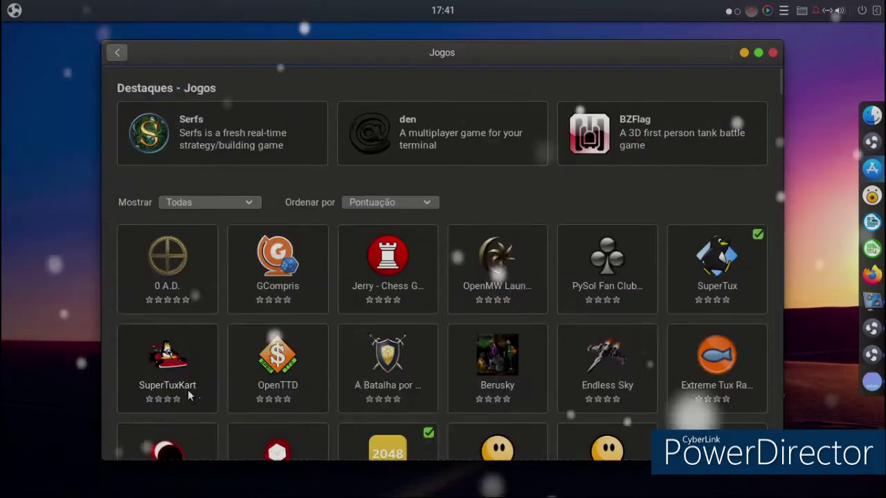
scroll(495, 280, down, 5)
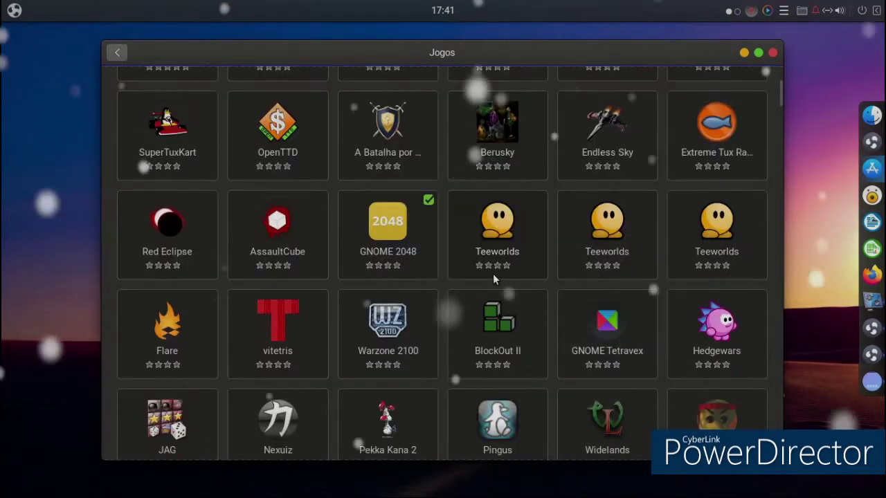
scroll(493, 277, down, 2)
scroll(596, 245, down, 1)
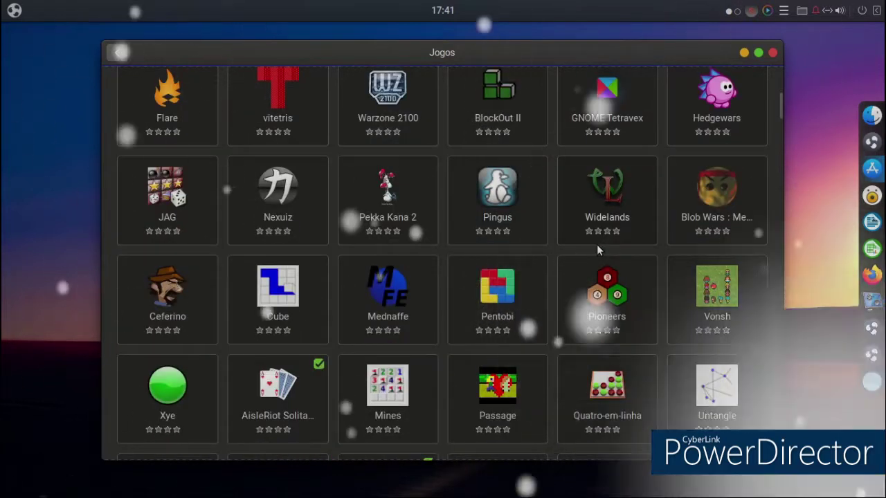
scroll(597, 245, down, 3)
scroll(596, 244, down, 4)
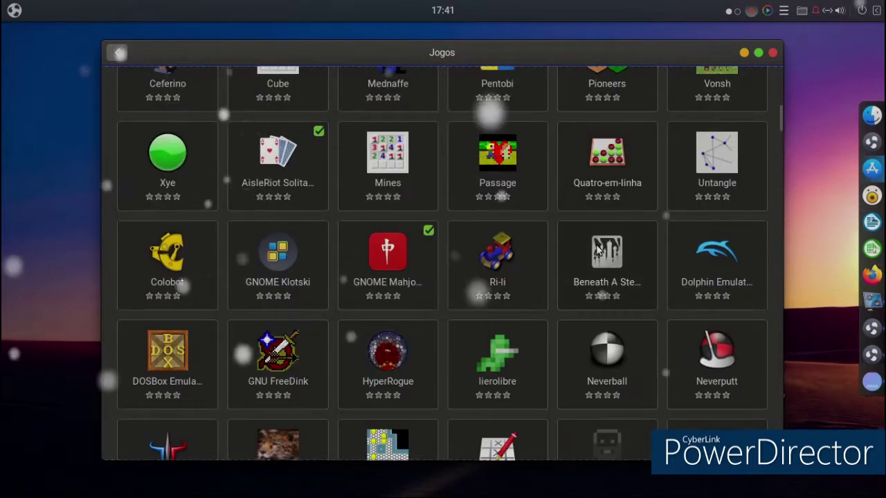
scroll(595, 244, down, 1)
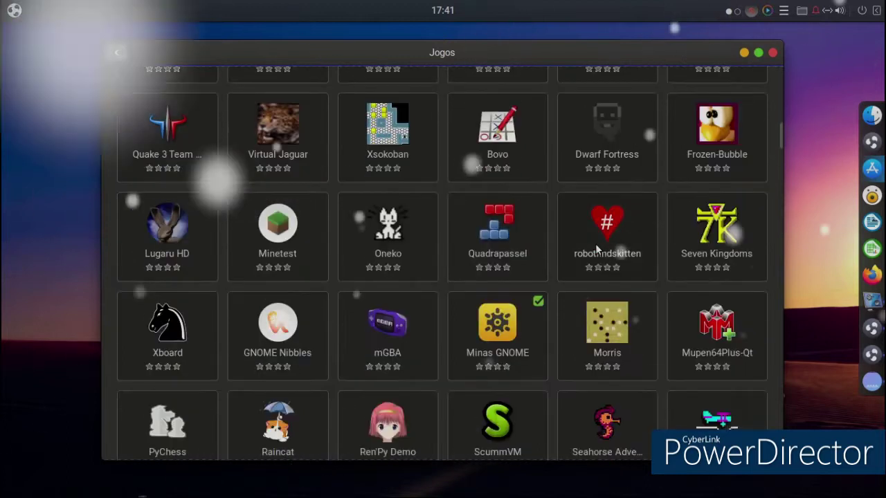
scroll(595, 243, down, 1)
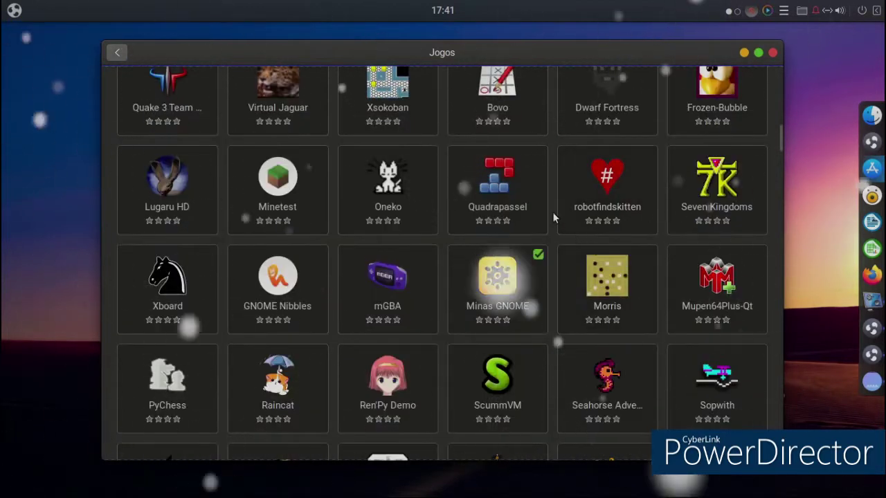
scroll(552, 217, down, 4)
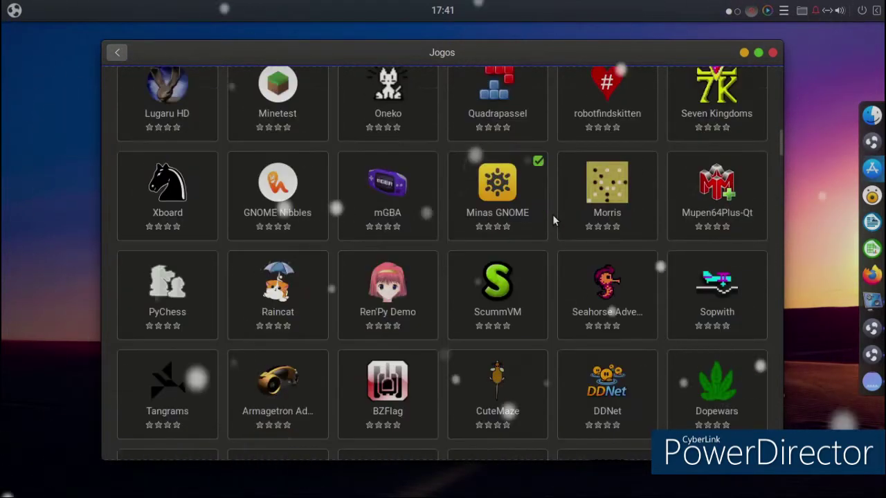
scroll(554, 219, down, 5)
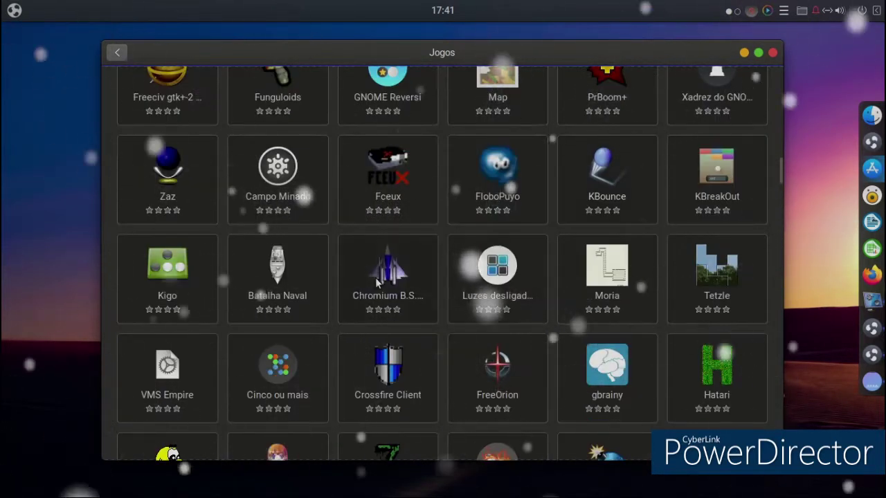
Start installing Chromium B.S.U. and FS-UAE Arcade from the Jogos category.
click(398, 280)
click(231, 144)
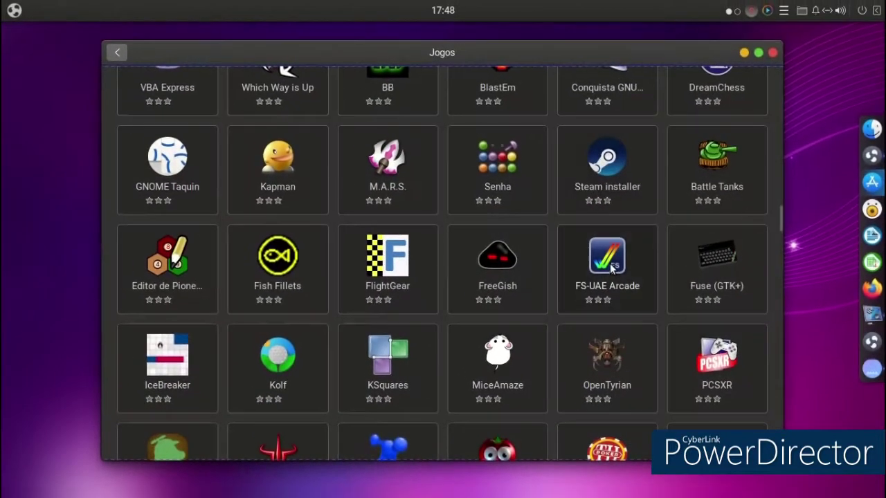
click(610, 262)
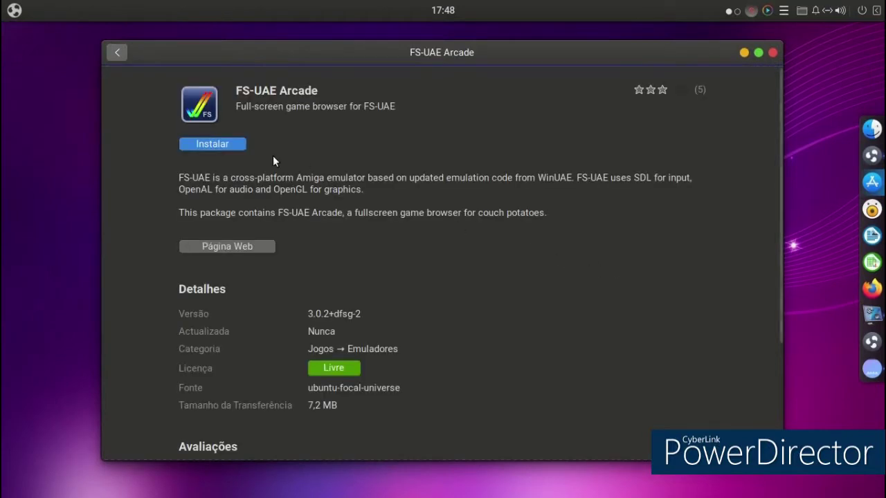
click(211, 151)
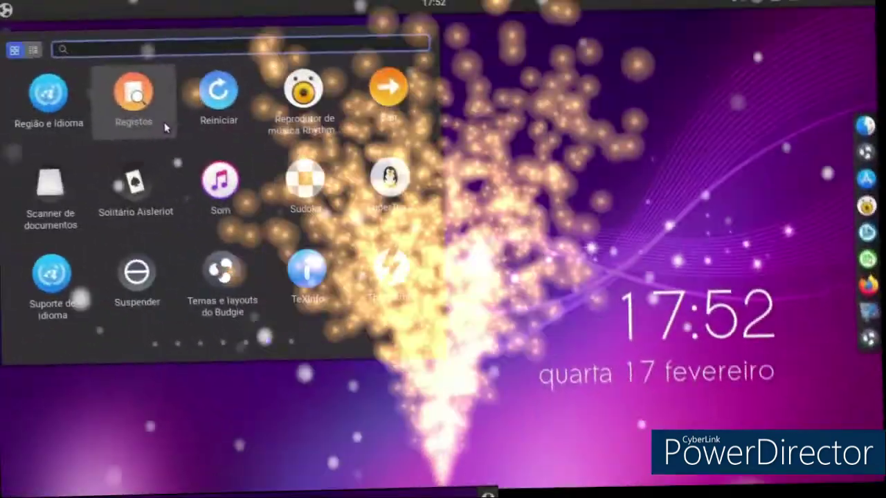
Launch the Solitário Aisleriot card game from the installed applications.
click(144, 177)
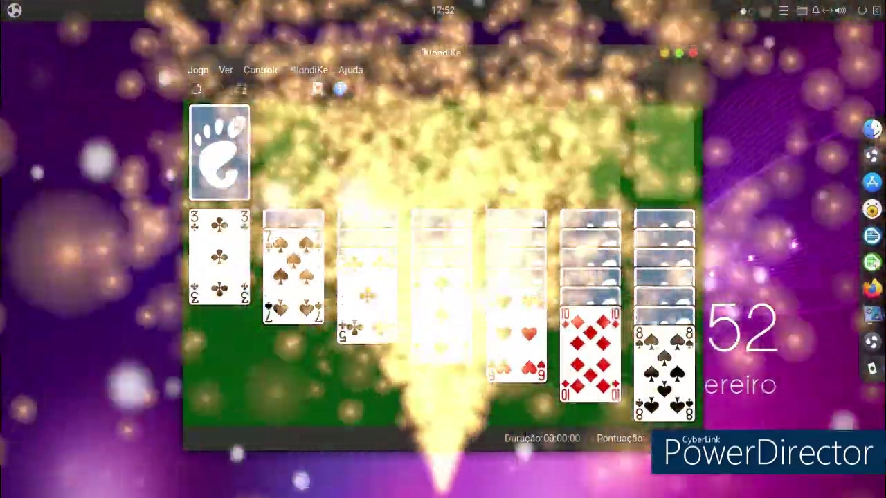
Deal cards from the Klondike stock and move the seven of diamonds onto the eight of spades.
click(218, 152)
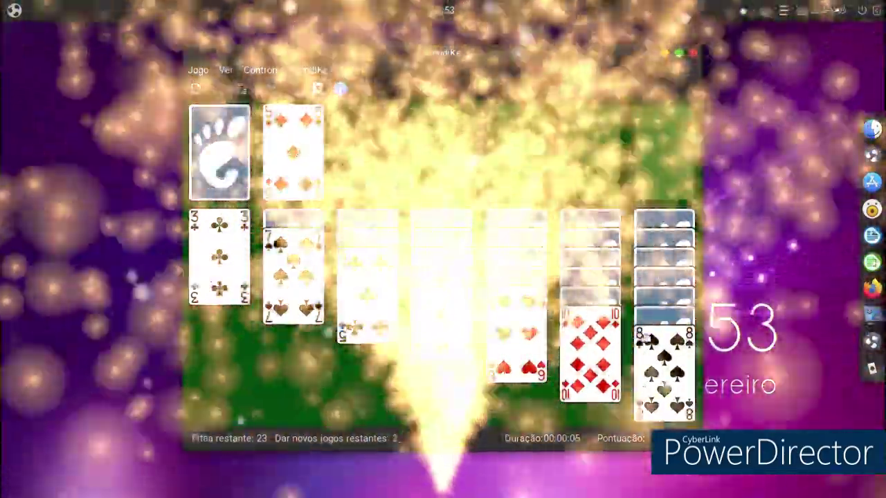
click(217, 132)
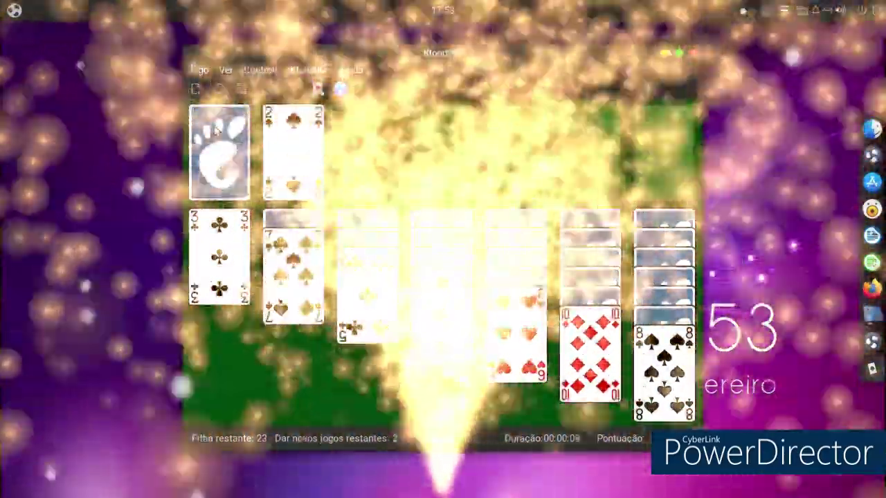
click(216, 132)
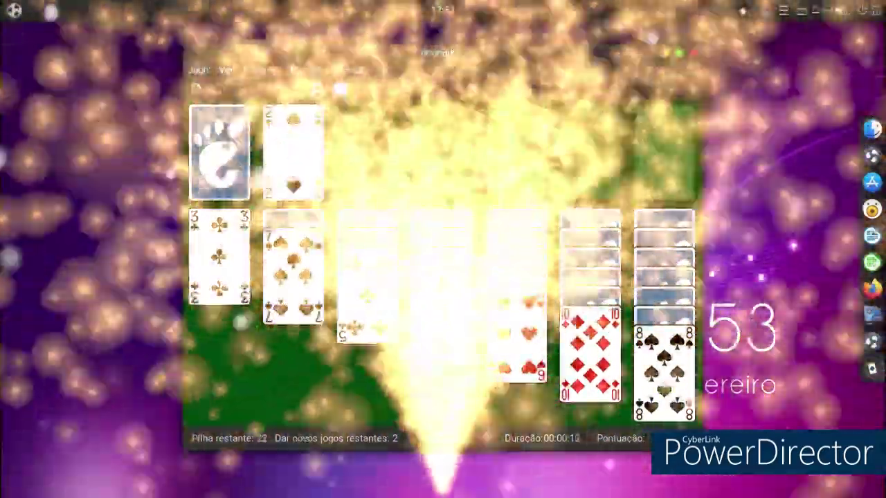
click(216, 131)
drag(278, 135, 645, 370)
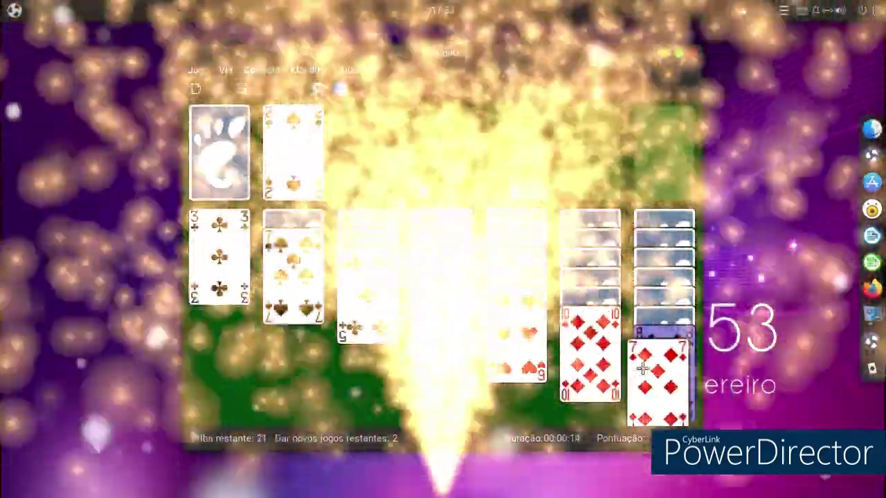
Deal more stock cards, send the ace of diamonds to a foundation, and close the Klondike game.
click(216, 132)
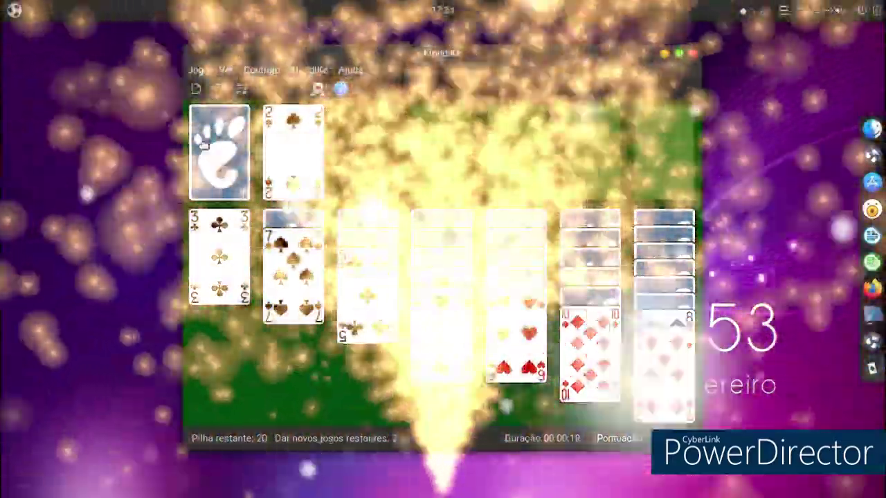
click(225, 181)
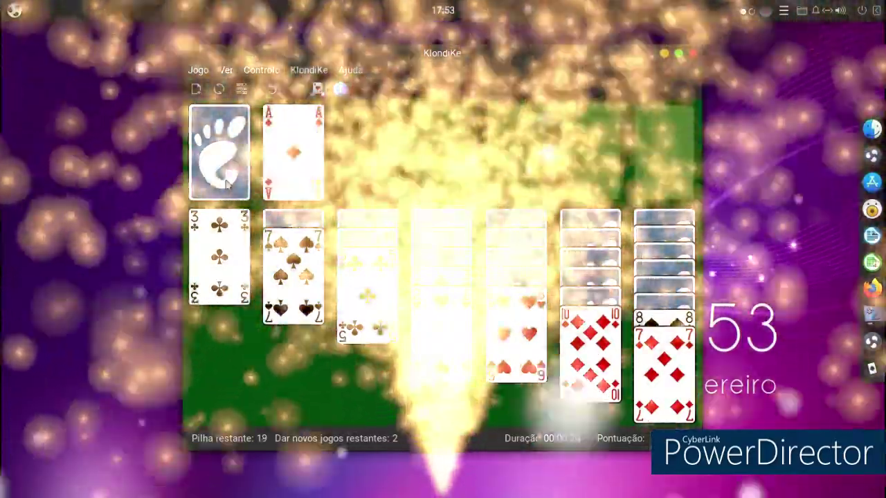
double_click(292, 152)
click(218, 152)
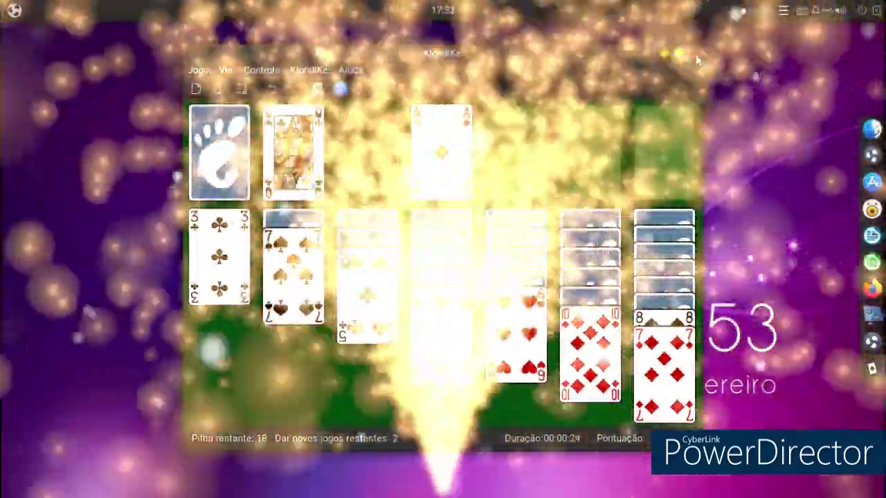
click(695, 58)
Try XTerm from the installed applications, then look at the Utilizadores settings and close them.
click(14, 9)
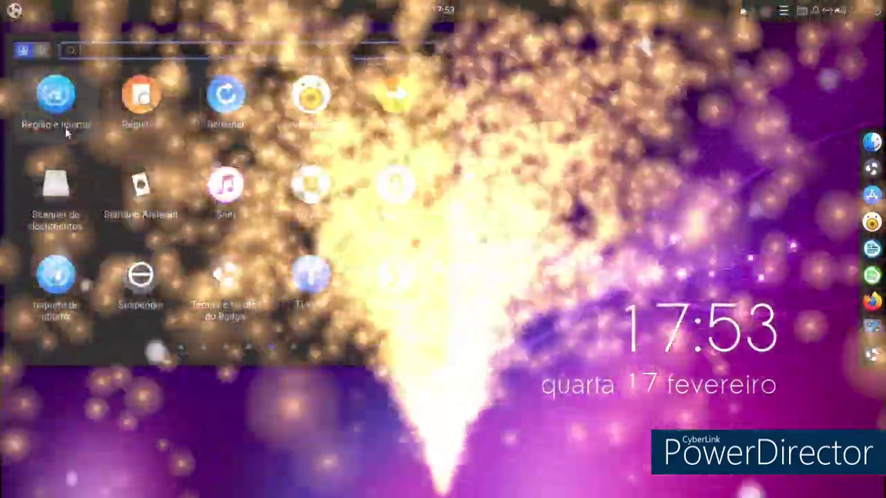
scroll(69, 139, down, 2)
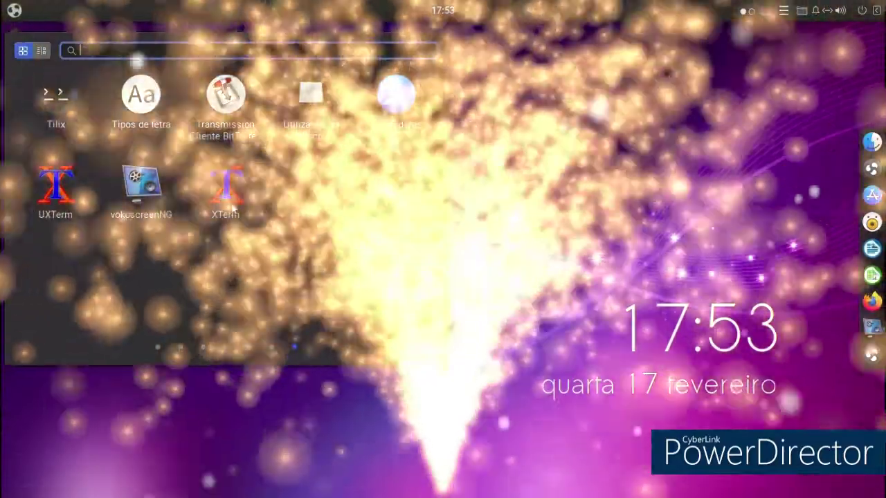
click(226, 188)
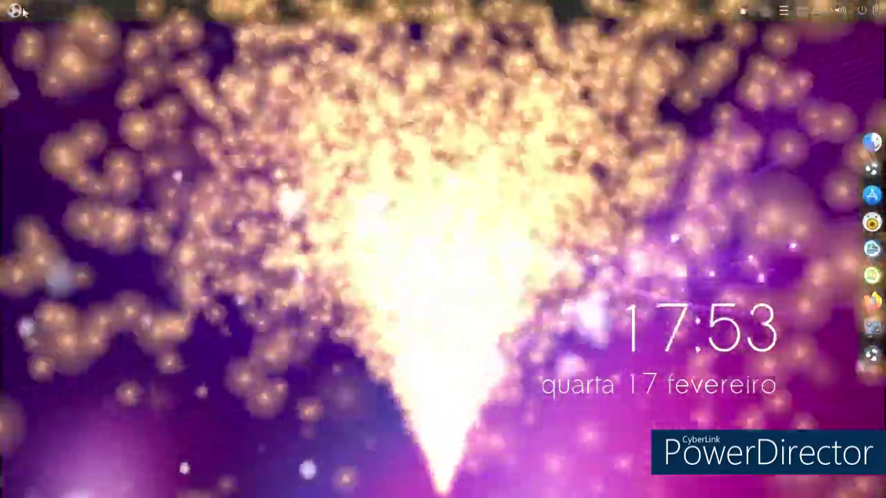
click(23, 10)
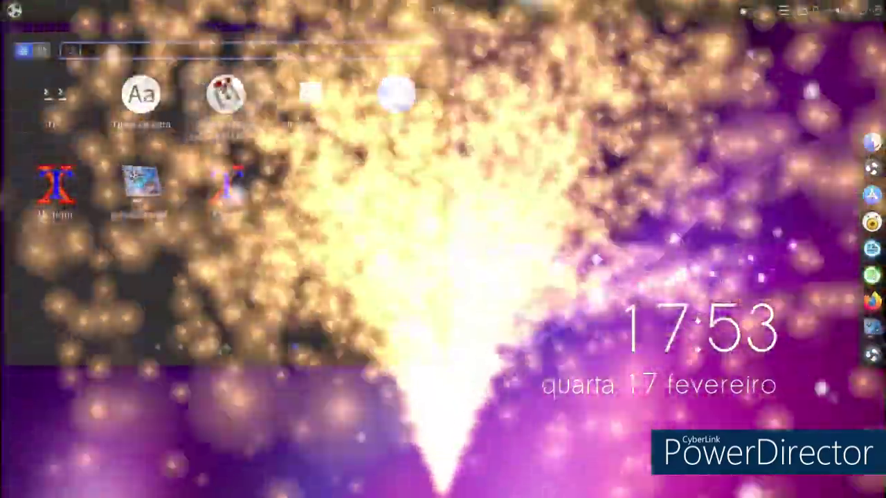
click(430, 305)
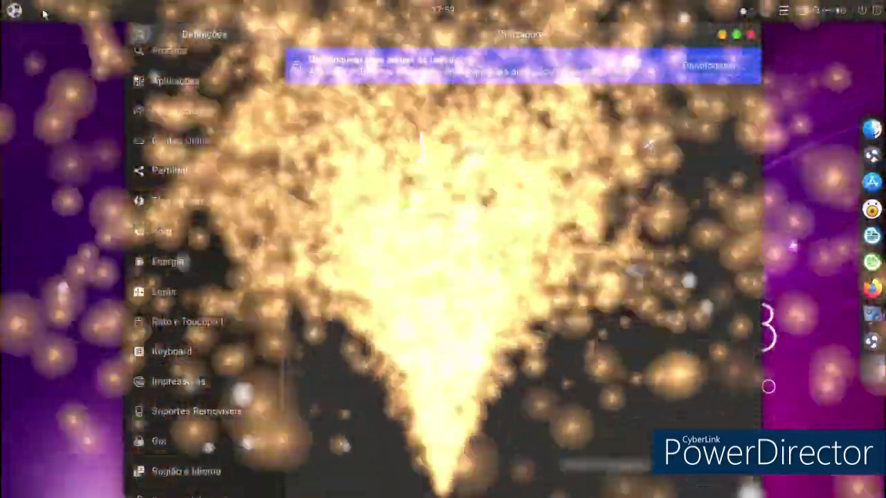
key(alt+F4)
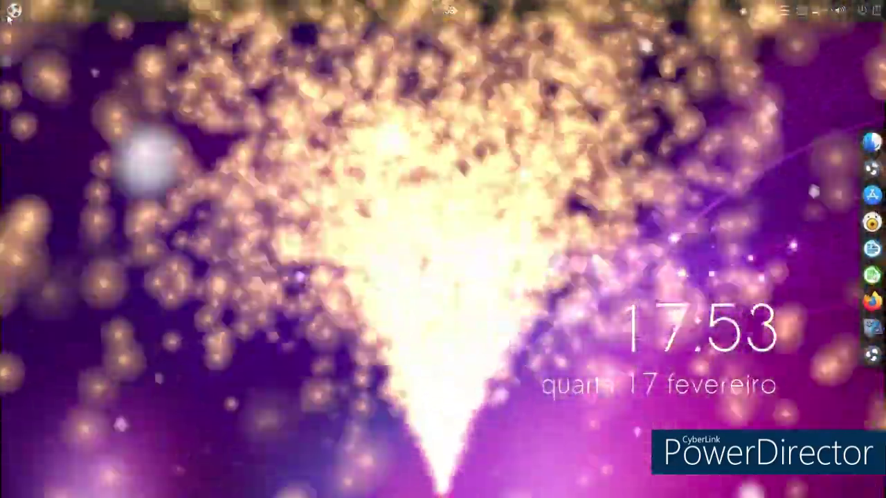
Browse the installed applications and launch the FS-UAE Launcher.
click(14, 10)
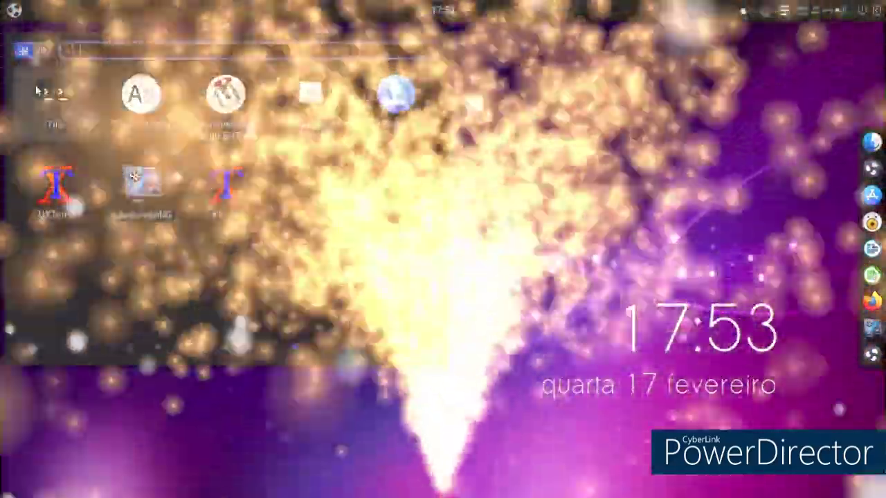
scroll(164, 219, down, 5)
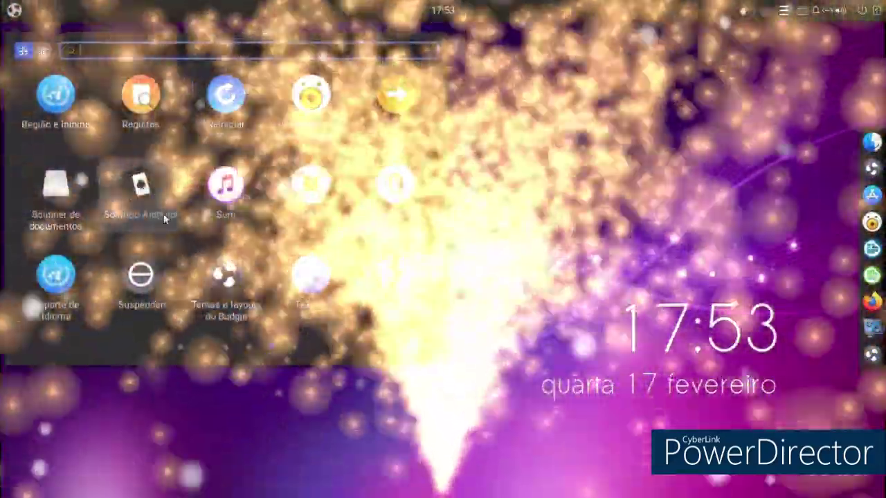
scroll(164, 218, up, 5)
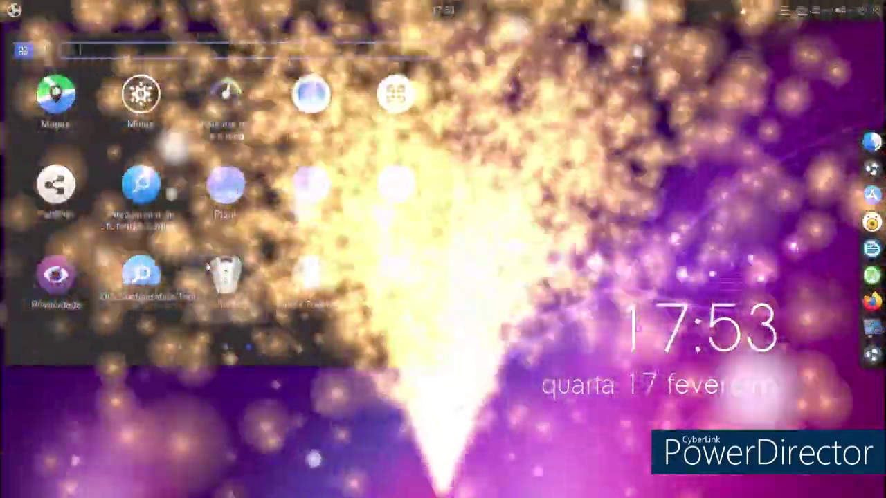
scroll(207, 266, up, 5)
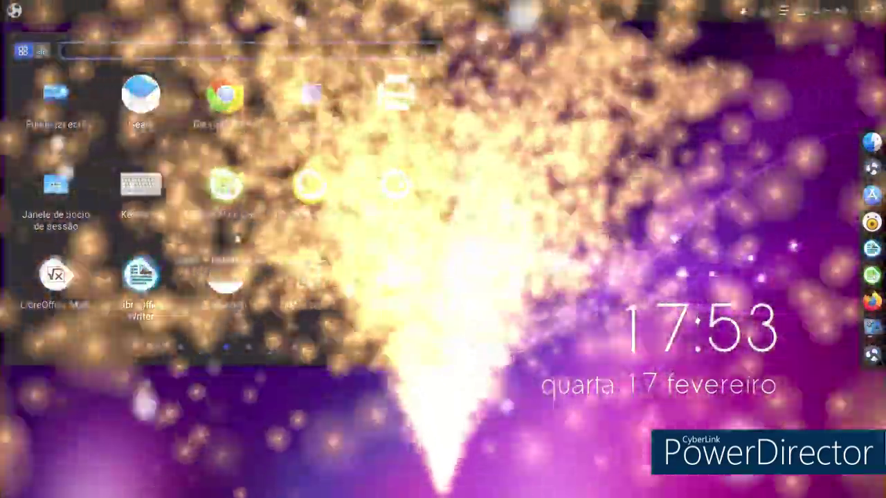
scroll(228, 228, up, 3)
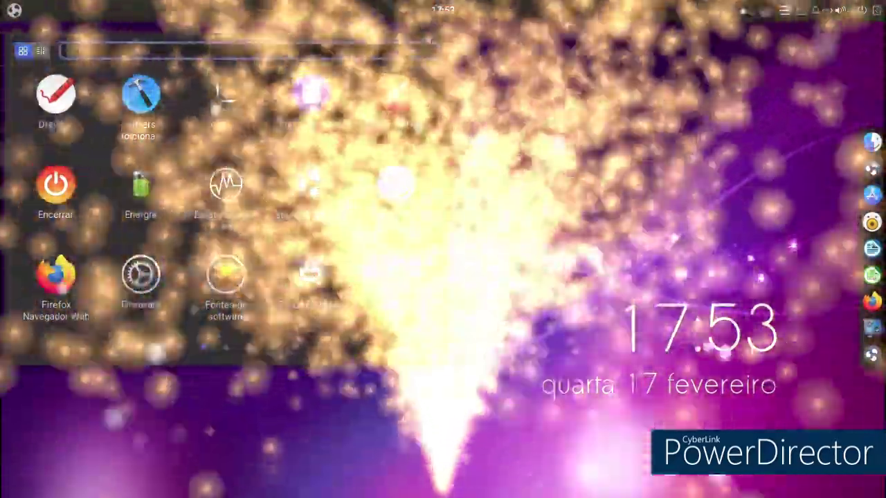
click(232, 195)
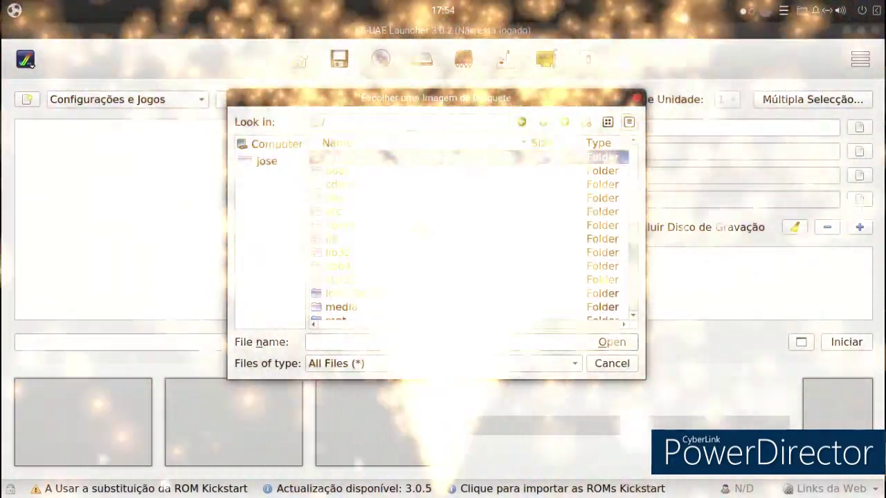
double_click(364, 185)
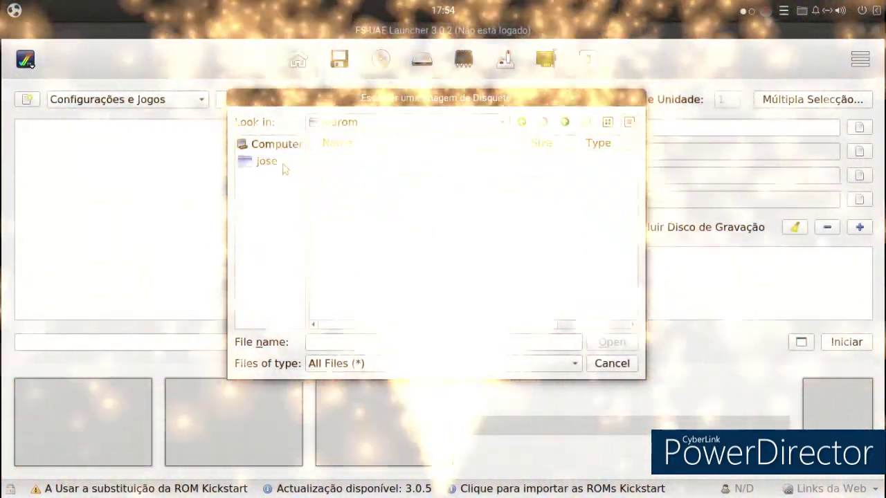
click(264, 145)
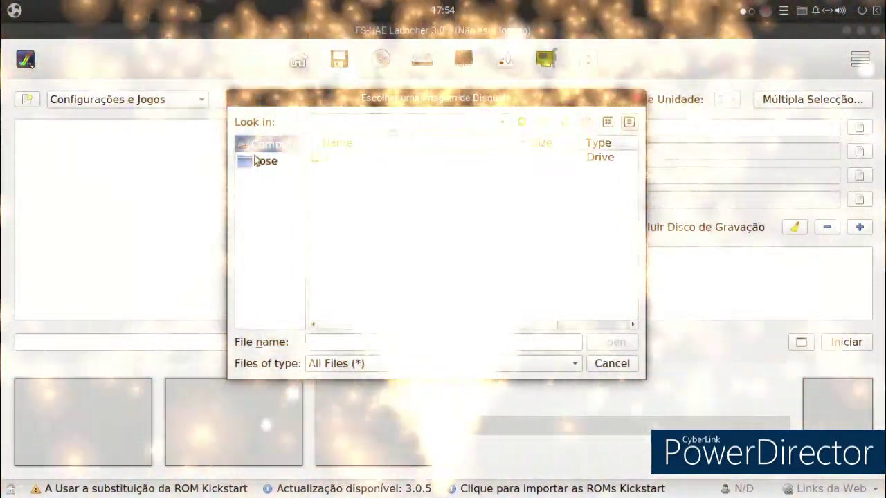
click(261, 161)
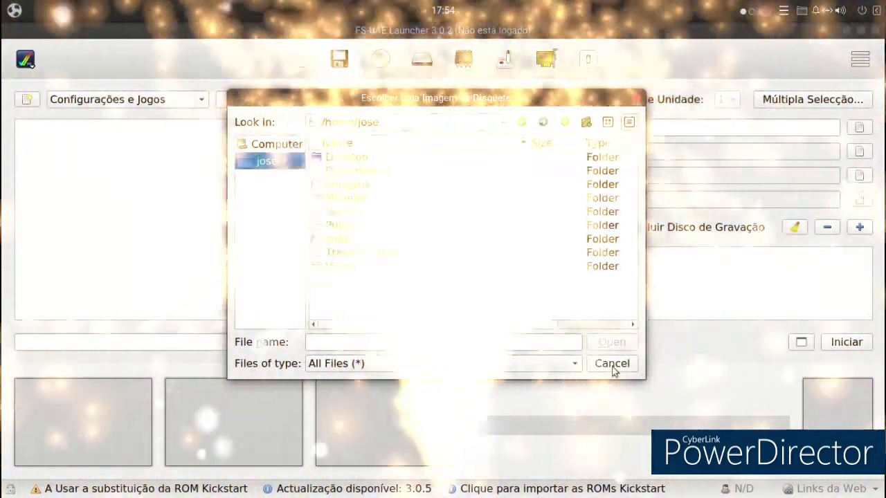
click(611, 365)
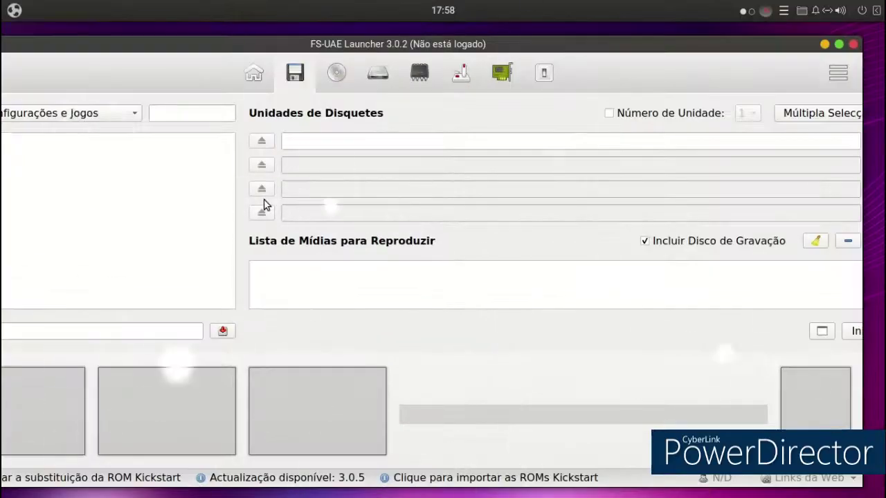
Load the Rick Dangerous II (1990) .adf disk image from the Transferências folder into the first floppy drive and start the Amiga A500 emulation.
click(337, 73)
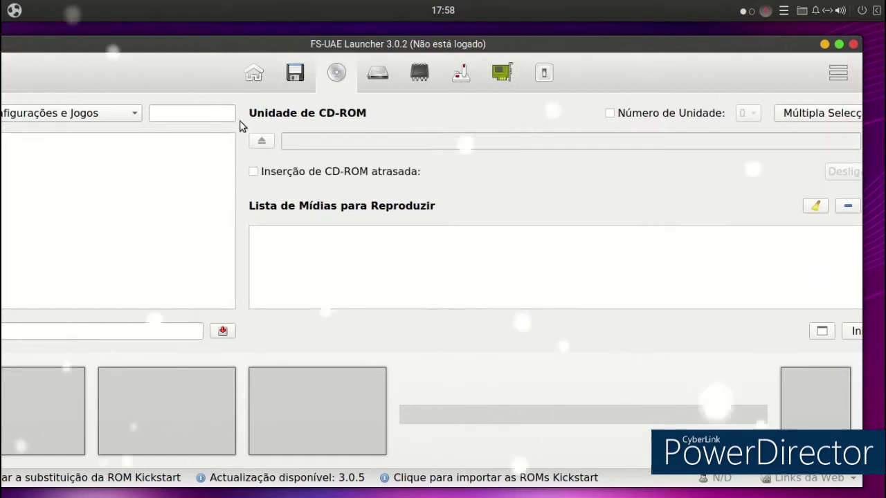
click(260, 90)
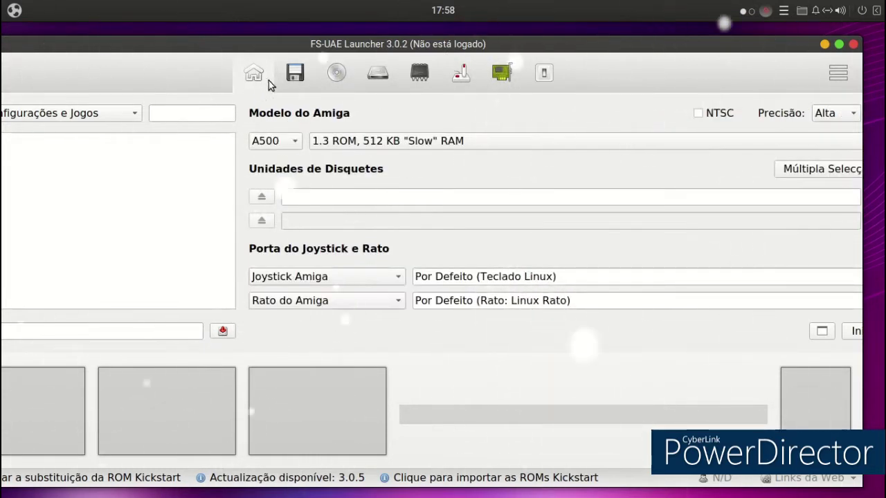
click(802, 168)
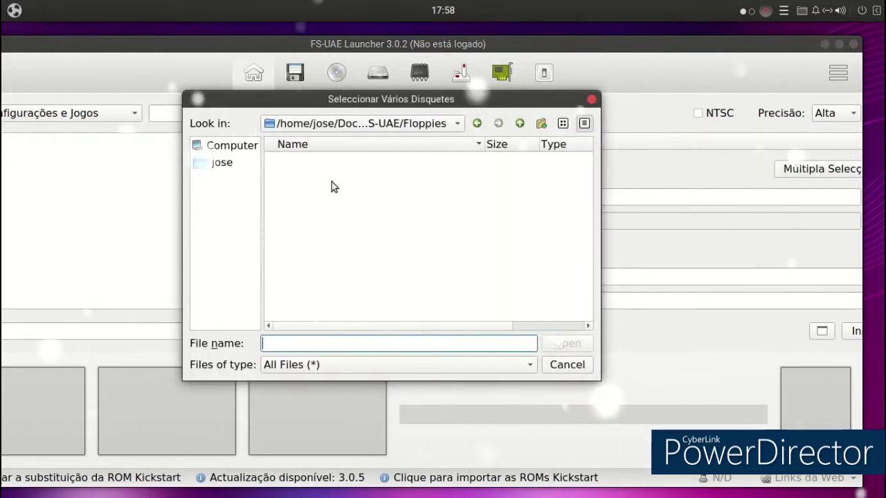
click(211, 166)
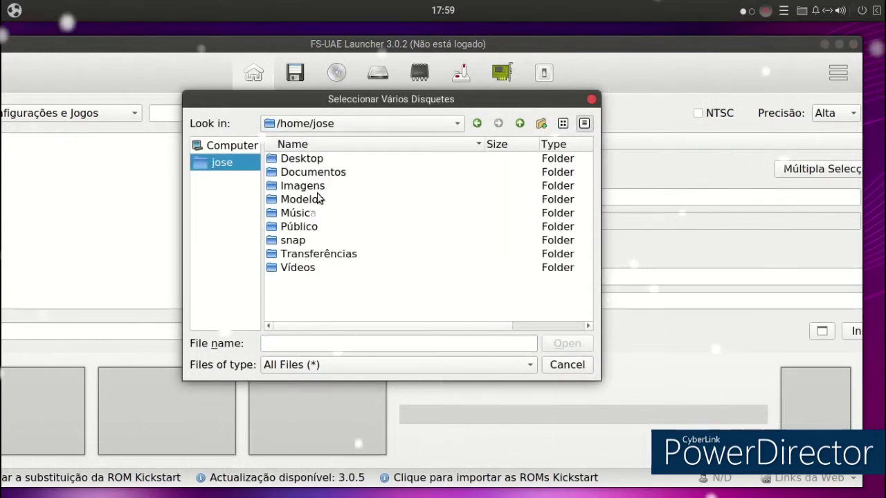
double_click(294, 254)
double_click(283, 187)
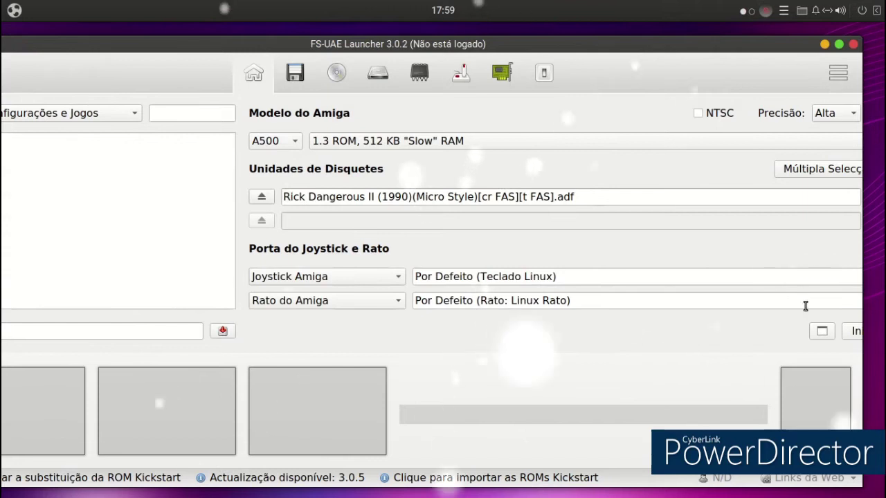
click(852, 332)
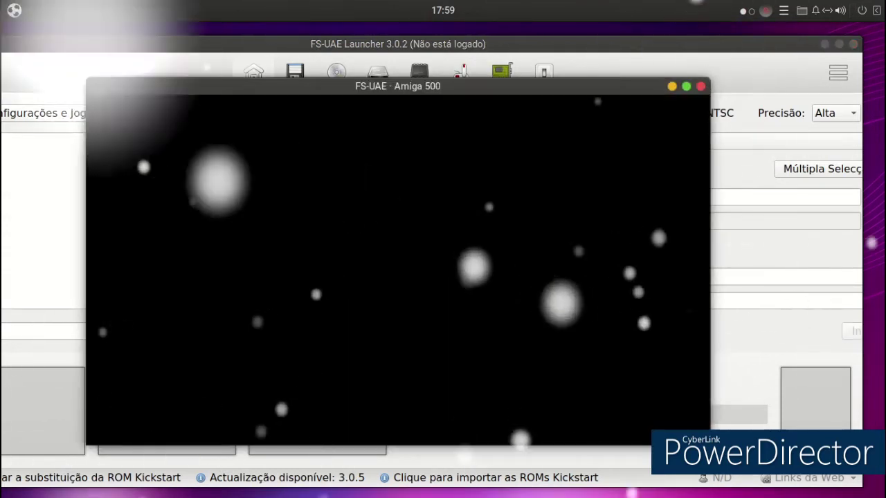